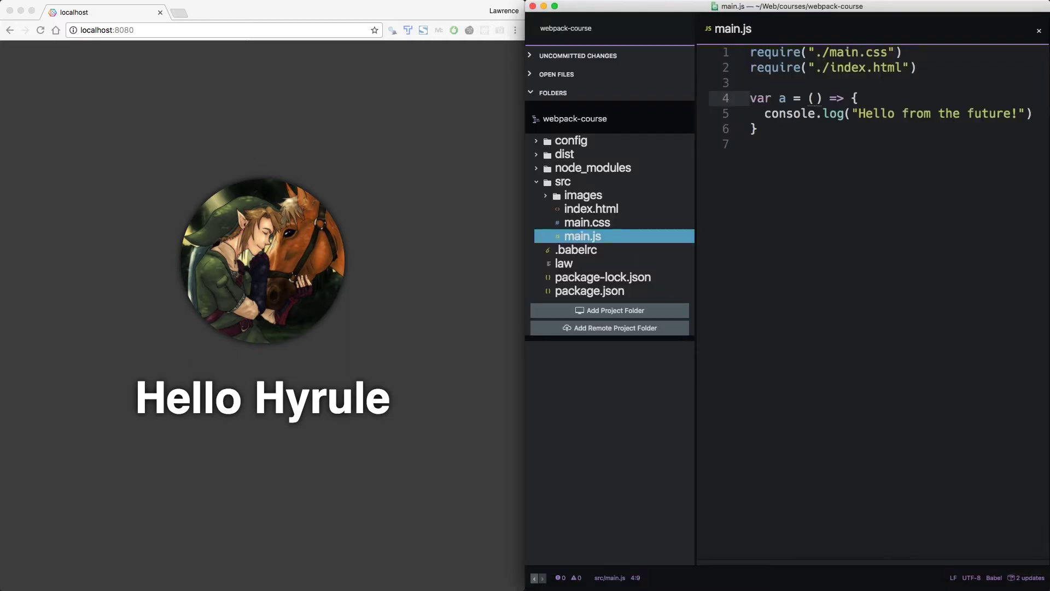
text(async)
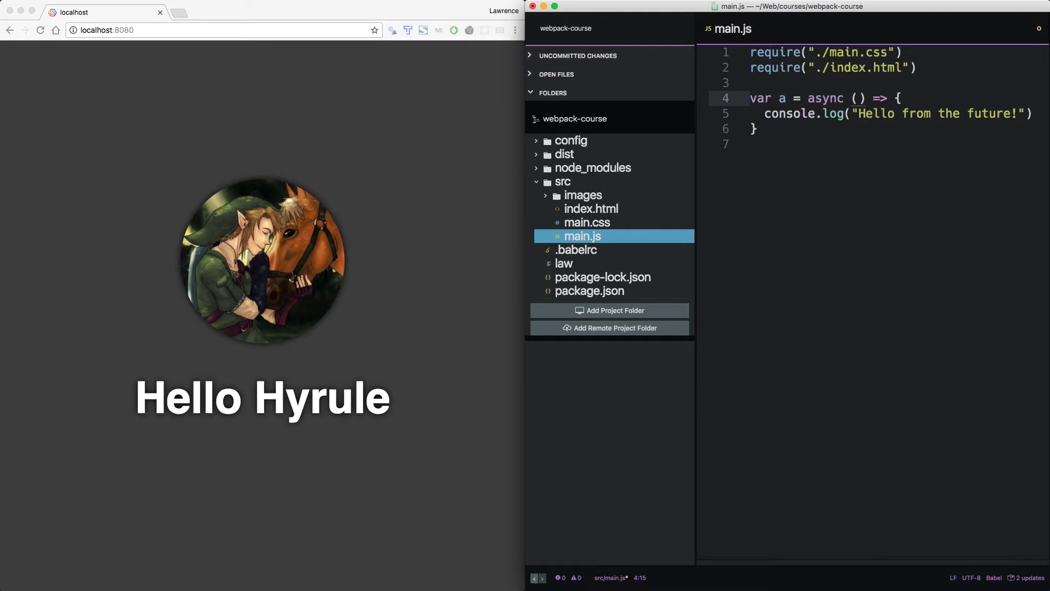
- Make function a async with an awaited console.log, then add "async-to-promises" to .babelrc plugins and save
key(Down)
key(Home)
text(await)
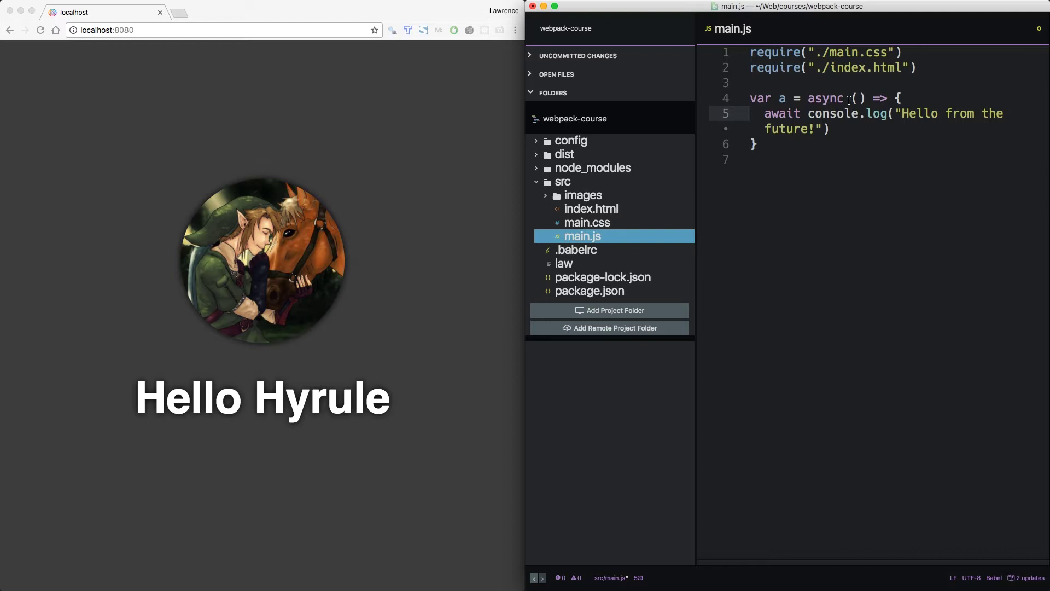
click(601, 253)
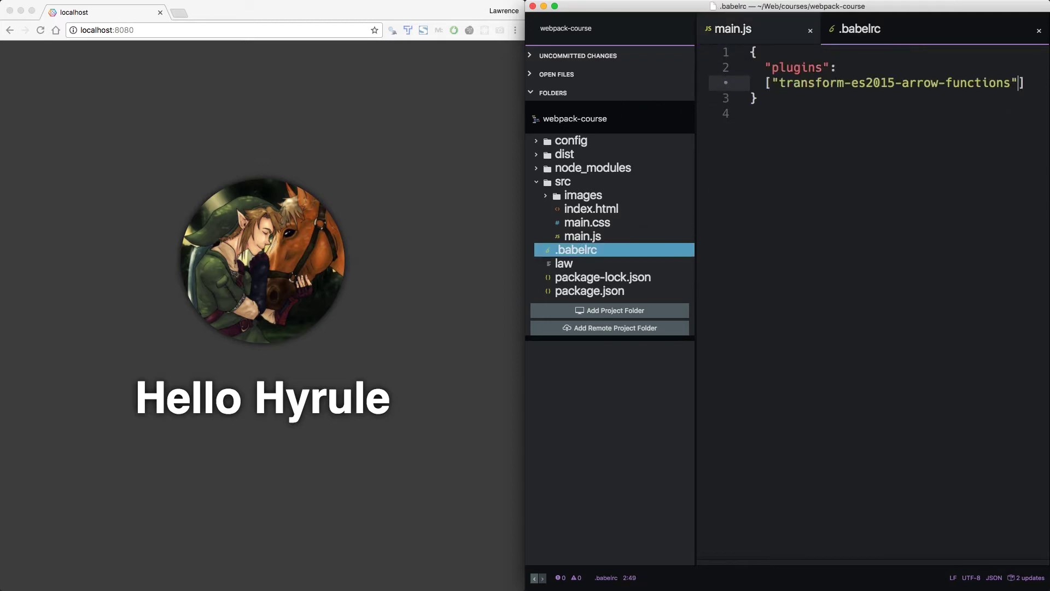
text(,)
key(Return)
text("async)
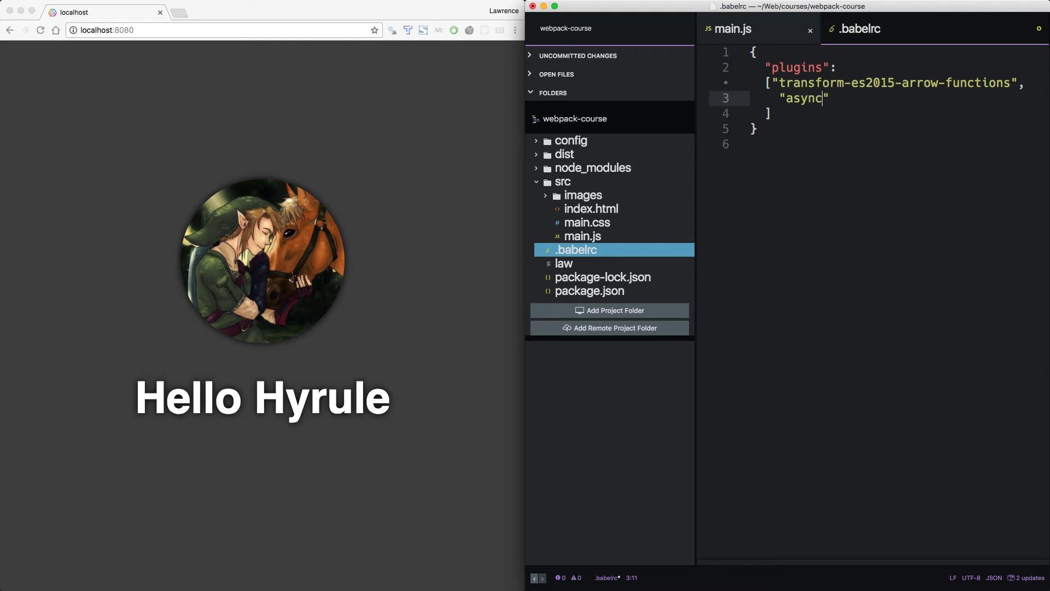
text(-to-prom)
text(ises)
key(super+s)
- Install babel-plugin-async-to-promises, transpile src/main.js and note the Promise.resolve().then output
key(super+Tab)
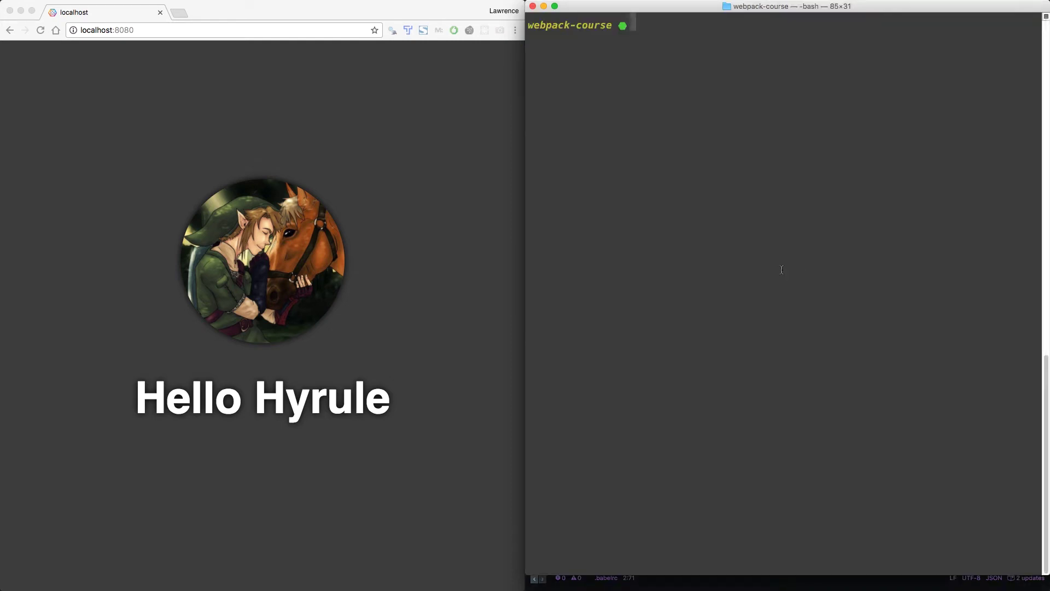
text(npm in)
text(stall babel)
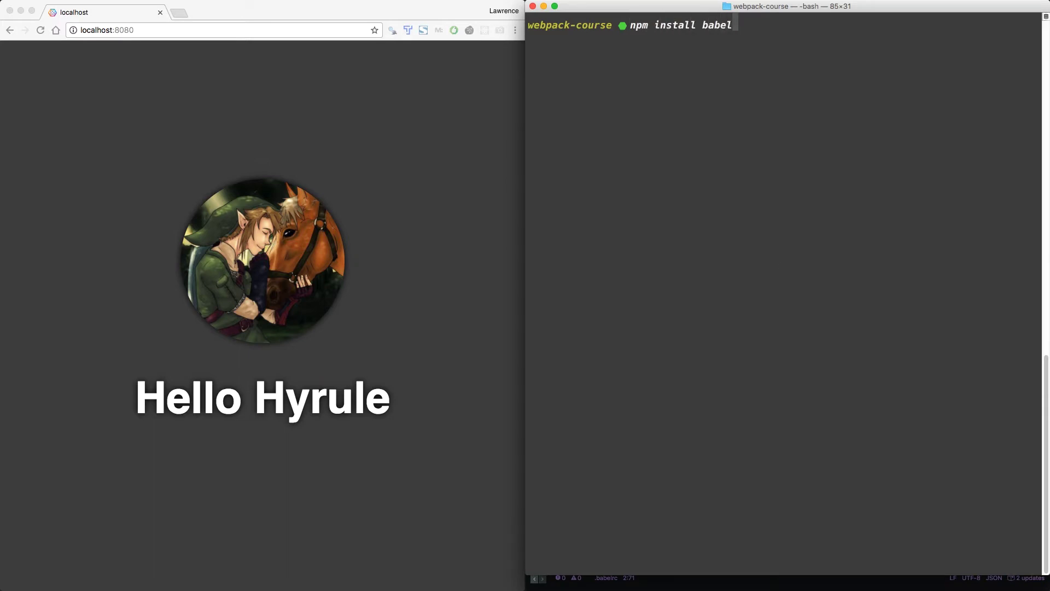
text(-plugin-)
text(async)
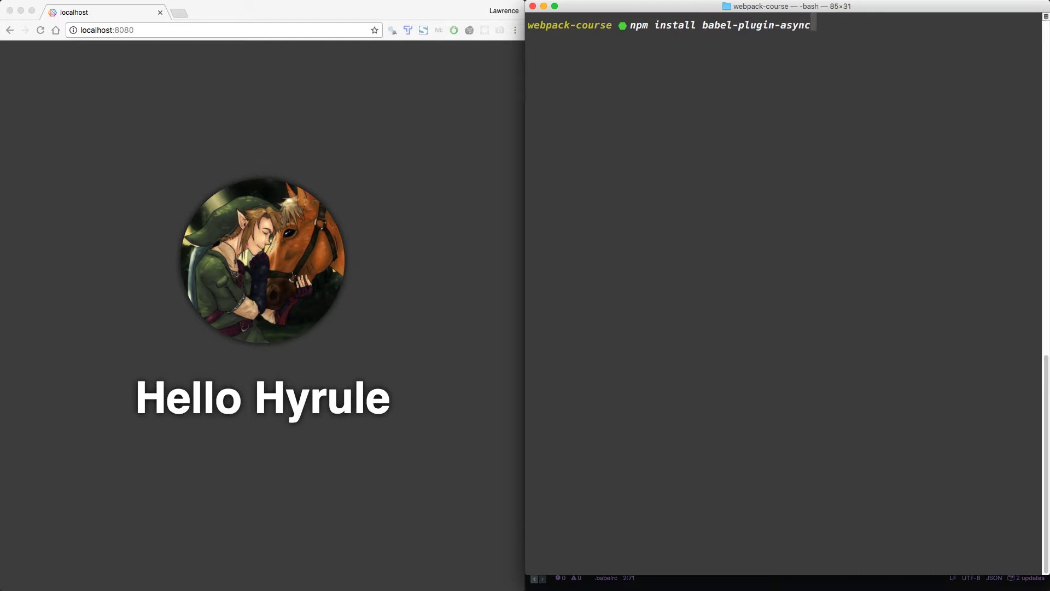
text(-to-pro)
text(mises)
key(Return)
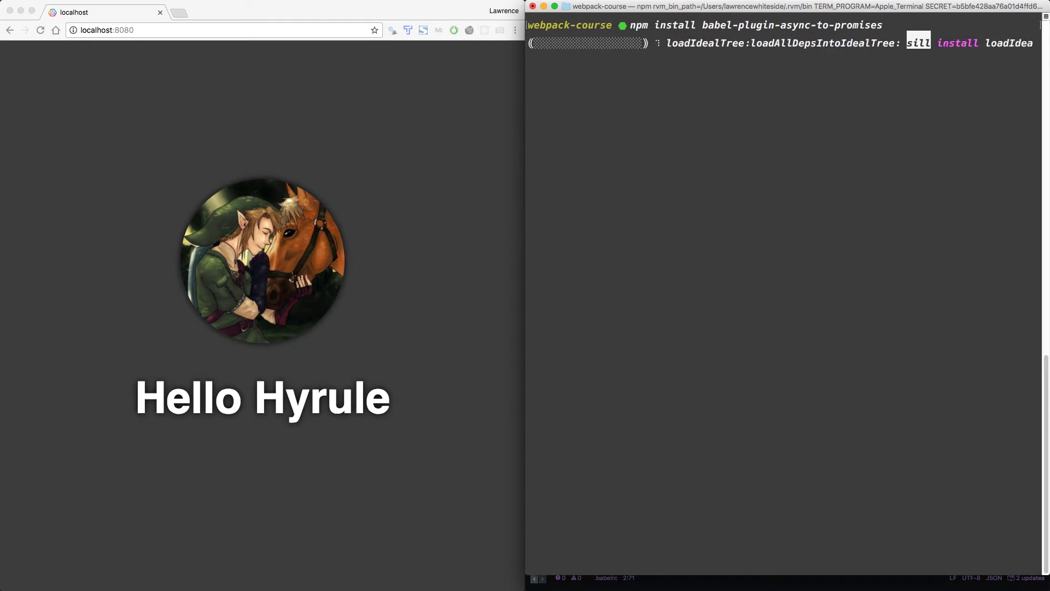
text(ba)
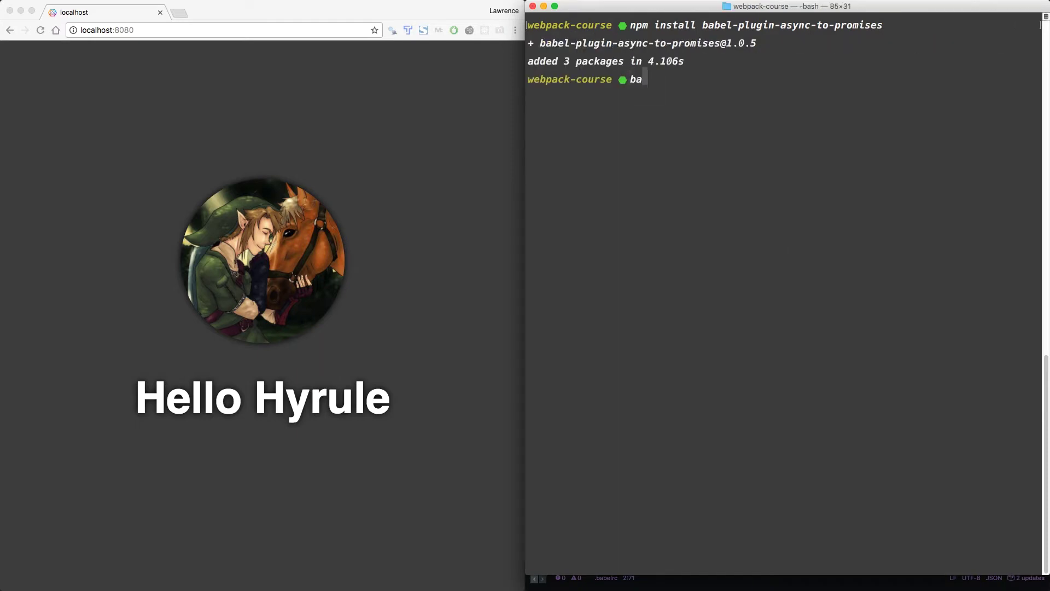
text(bel )
text(src/main.j)
text(s)
key(Return)
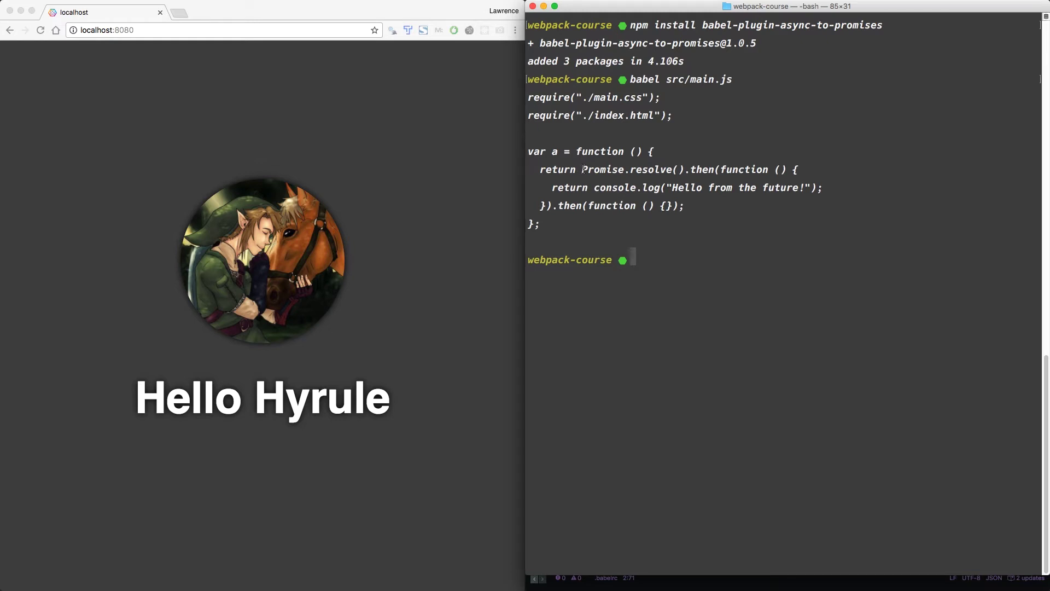
drag(582, 169, 714, 170)
key(super+Tab)
- Add console.log("Done") after the await in main.js, save and rerun babel src/main.js
key(Return)
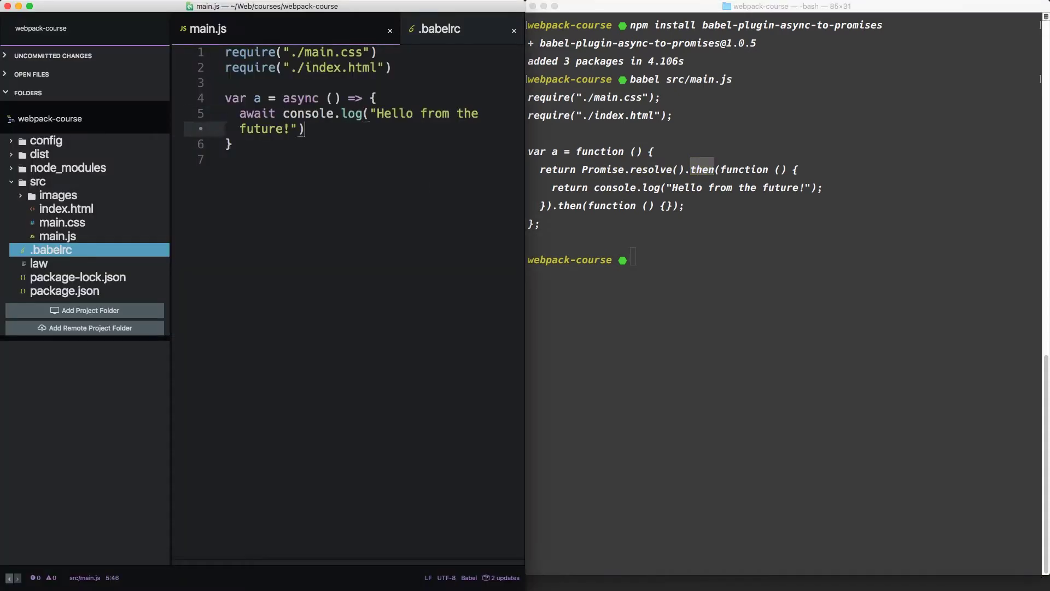
text(console.)
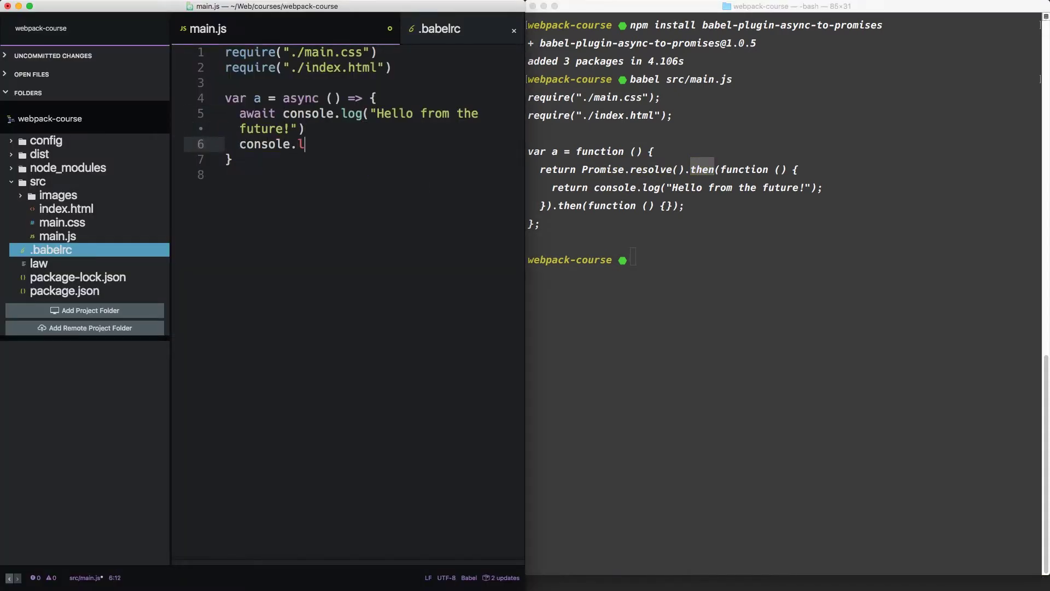
text(log()
text("Done)
key(ctrl+s)
key(super+Tab)
key(Up)
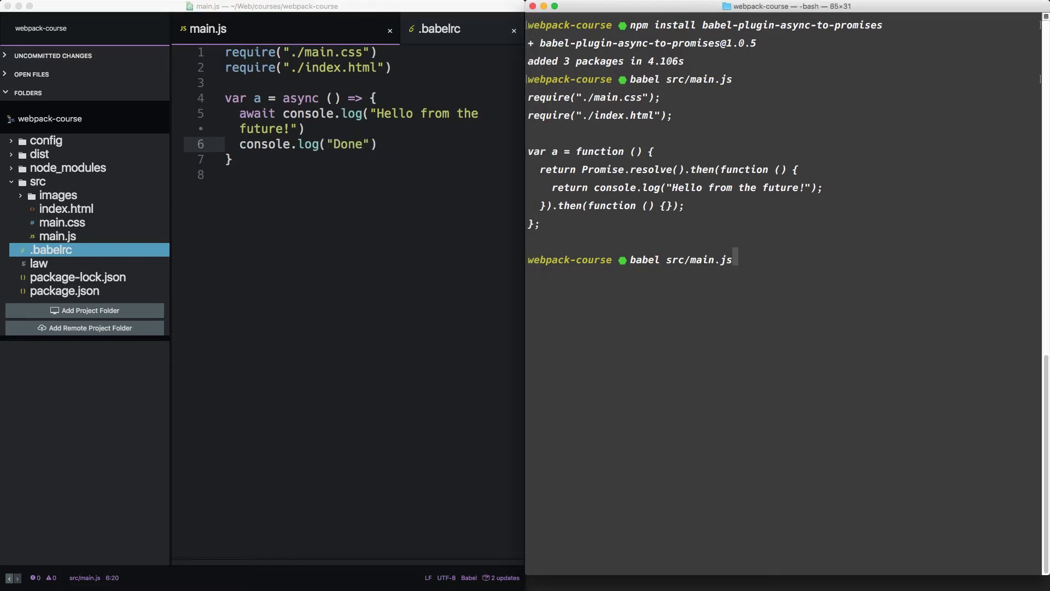
key(Return)
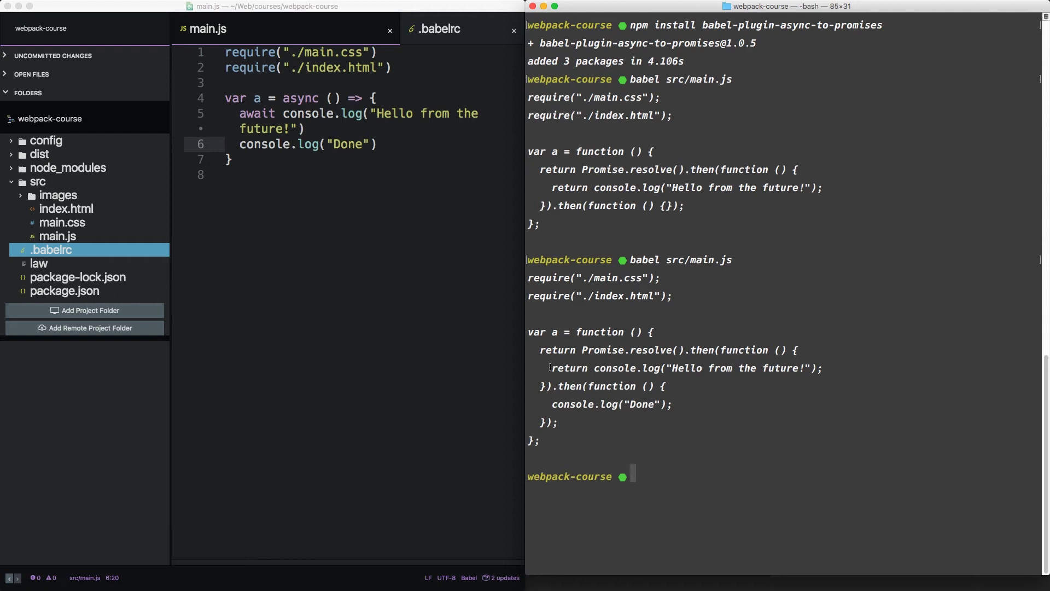
- Inspect the output: the Hello log, the following .then callback, and the Done log inside it
drag(552, 367, 822, 367)
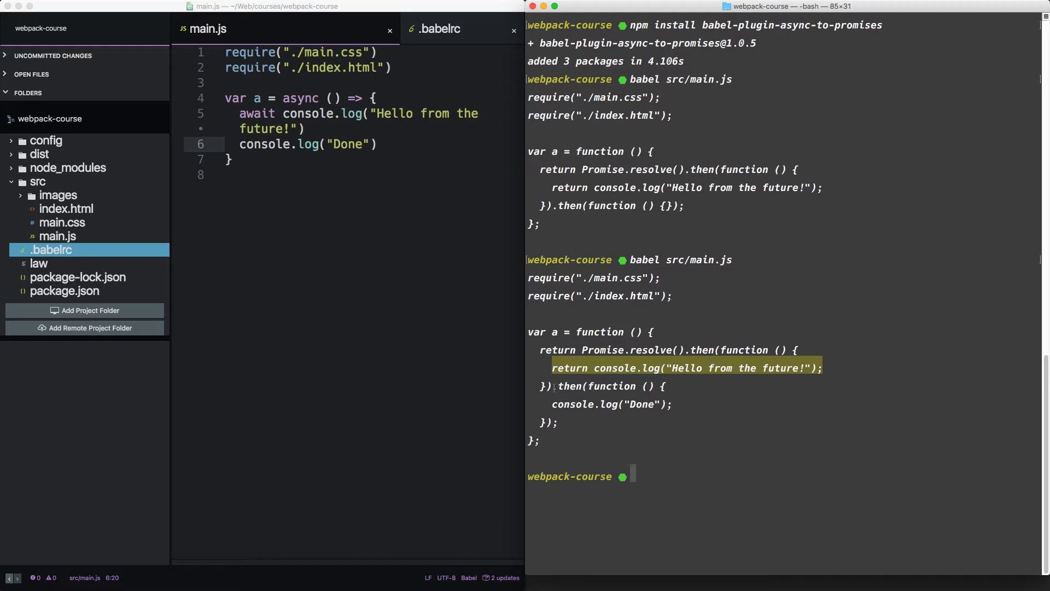
drag(552, 386, 584, 386)
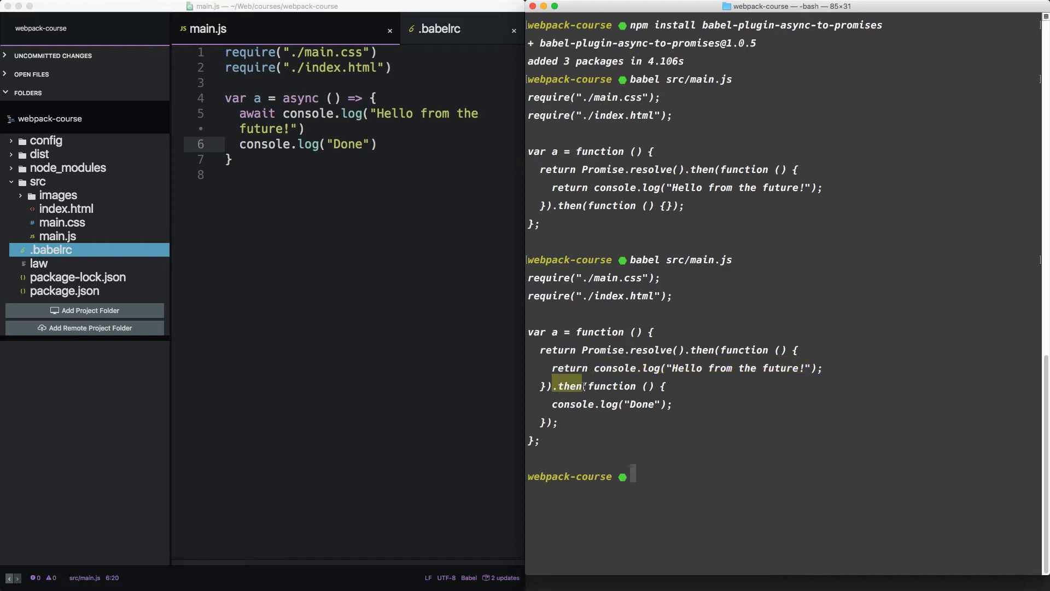
drag(590, 386, 549, 421)
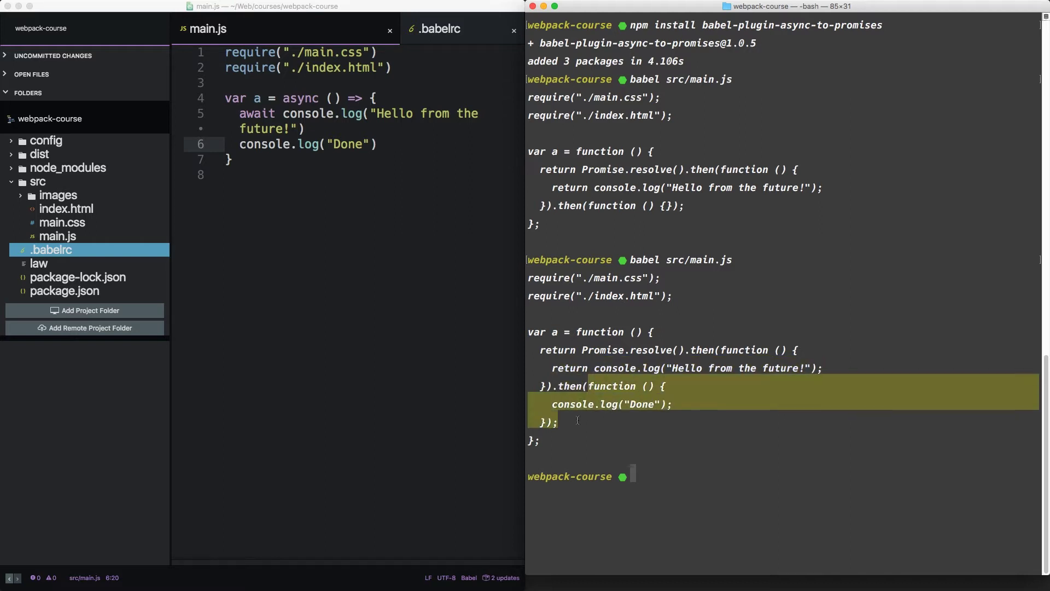
click(548, 421)
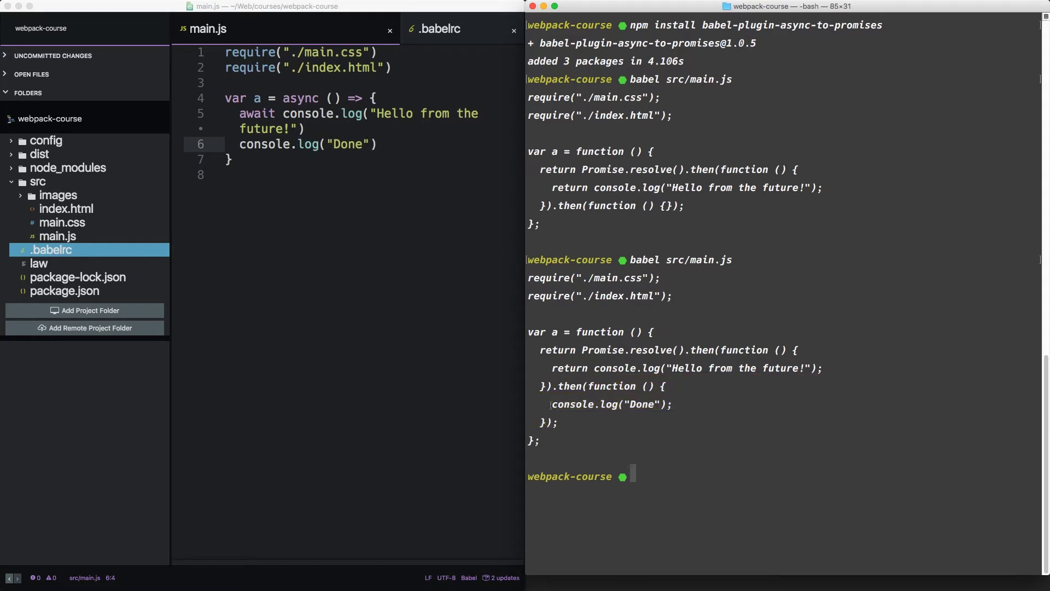
drag(552, 404, 671, 405)
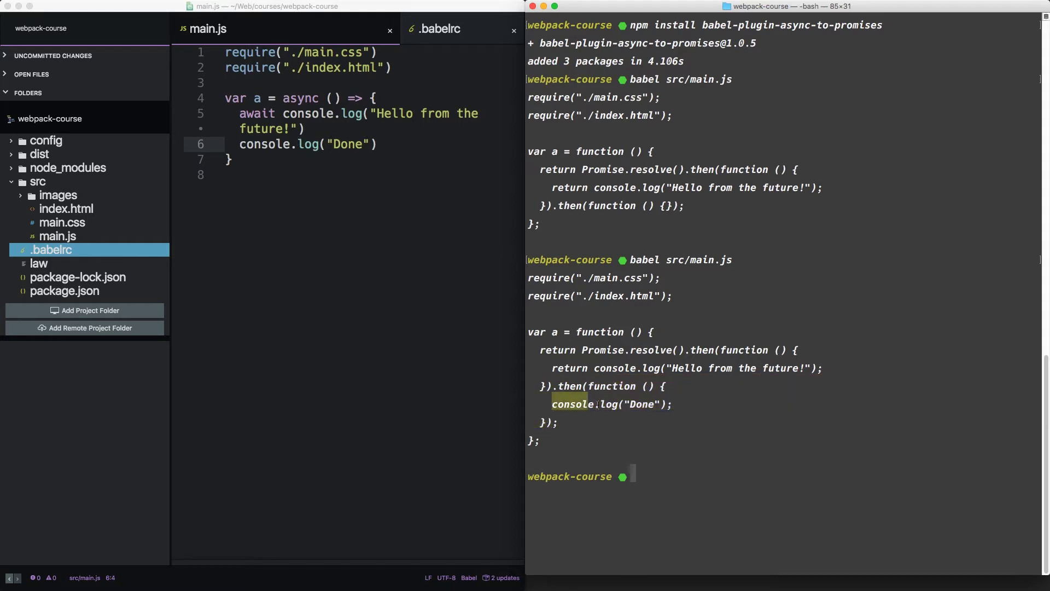
click(671, 405)
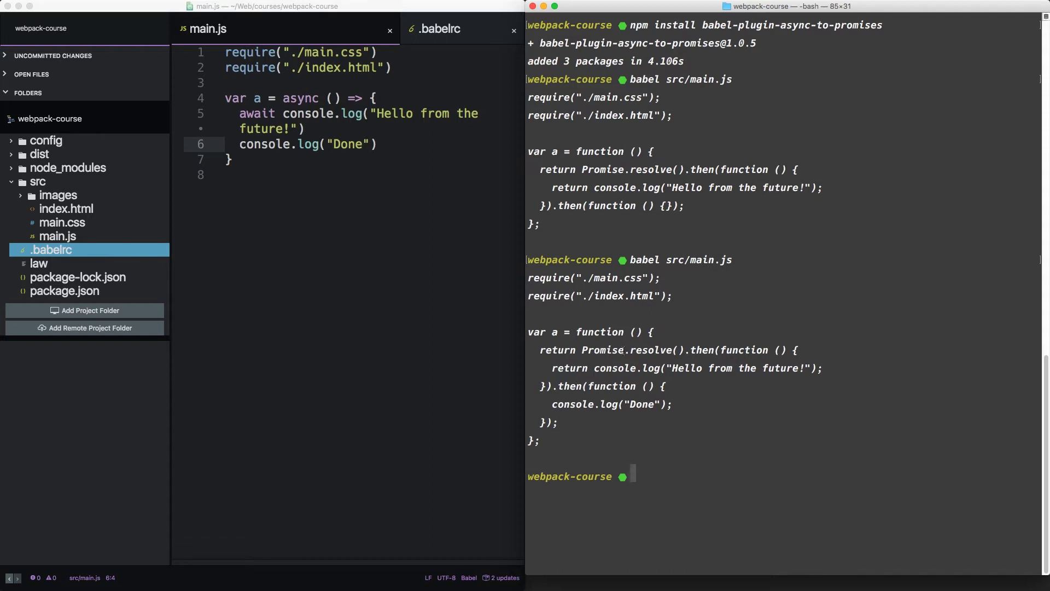
- Note Promise in the compiled output, then run npm install babel-polyfill
drag(623, 351, 583, 349)
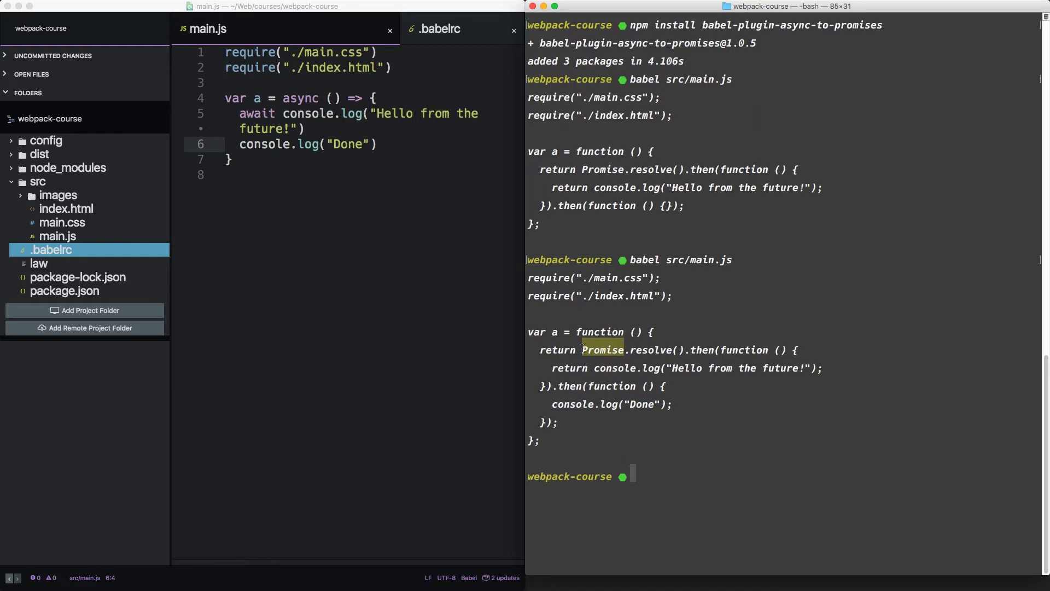
click(639, 445)
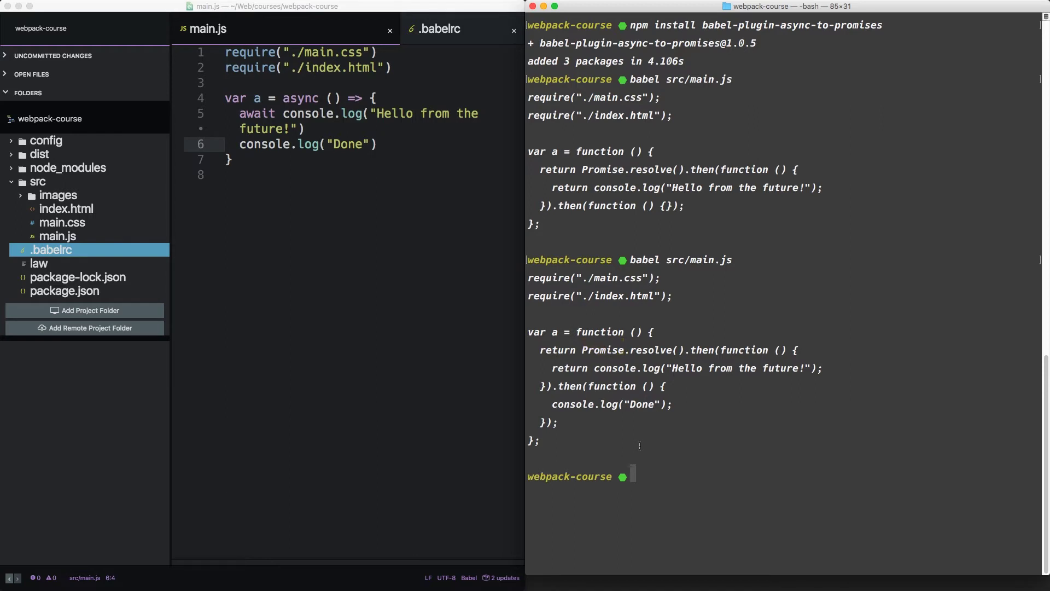
text(npm)
text( install ba)
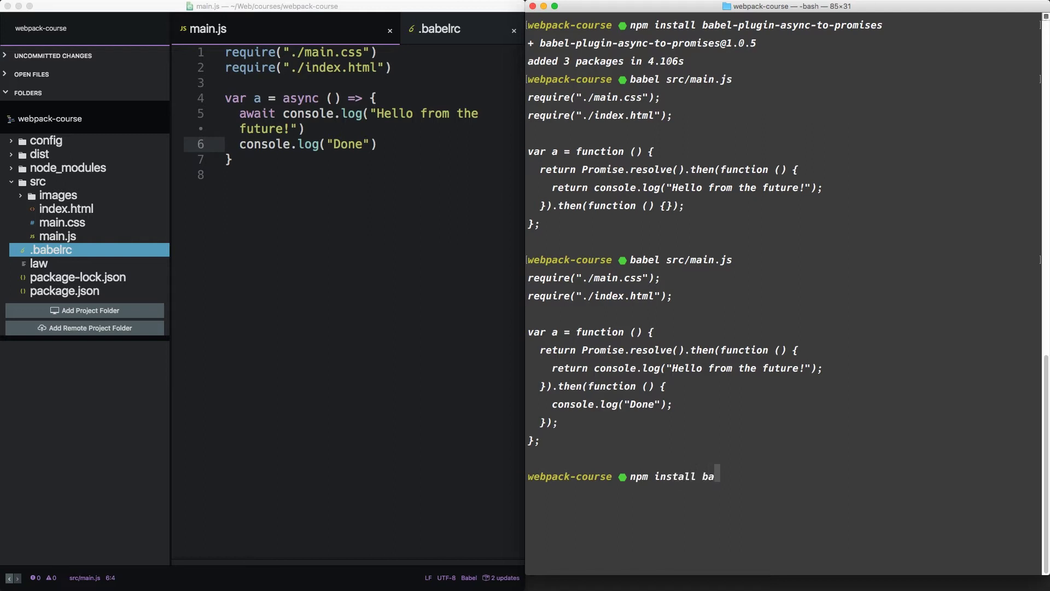
text(bel-polyf)
text(ill)
key(Return)
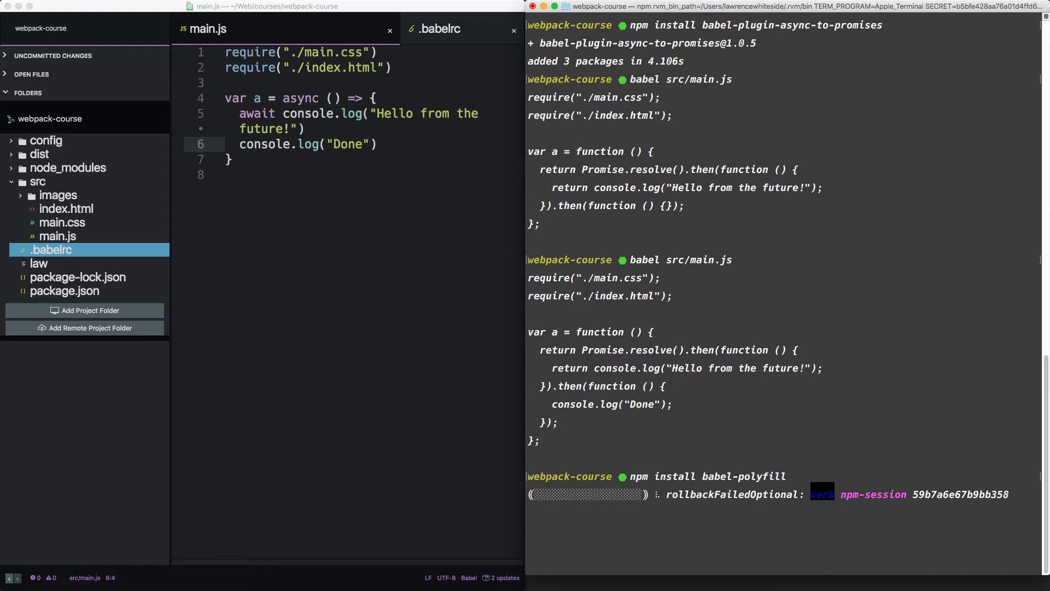
- In config/webpack.dev.js set entry main to ["babel-polyfill", "./src/main.js"]
click(46, 141)
click(51, 155)
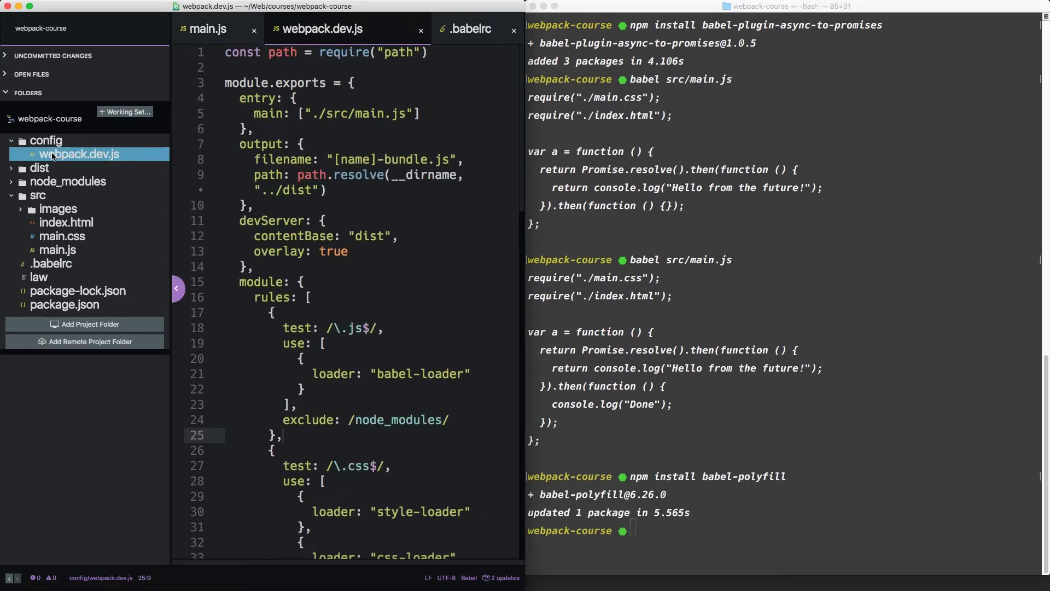
click(306, 113)
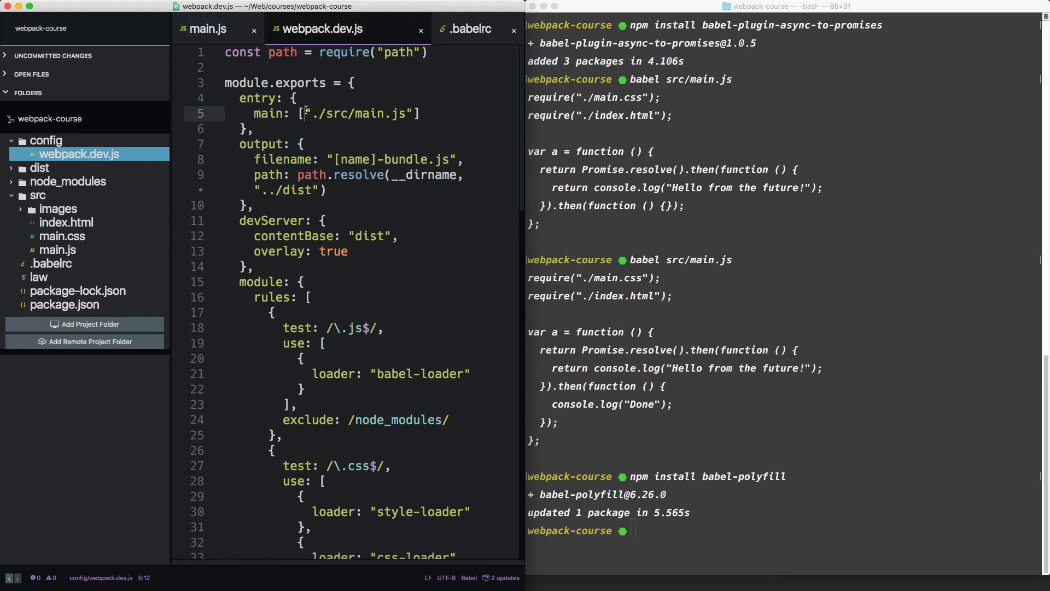
text(")
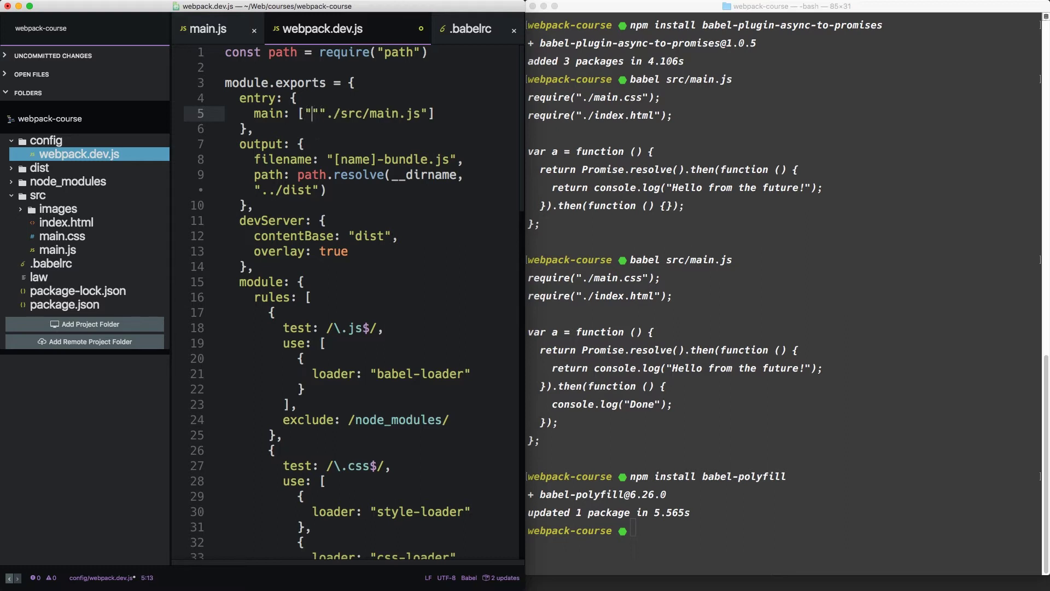
text(babel-pol)
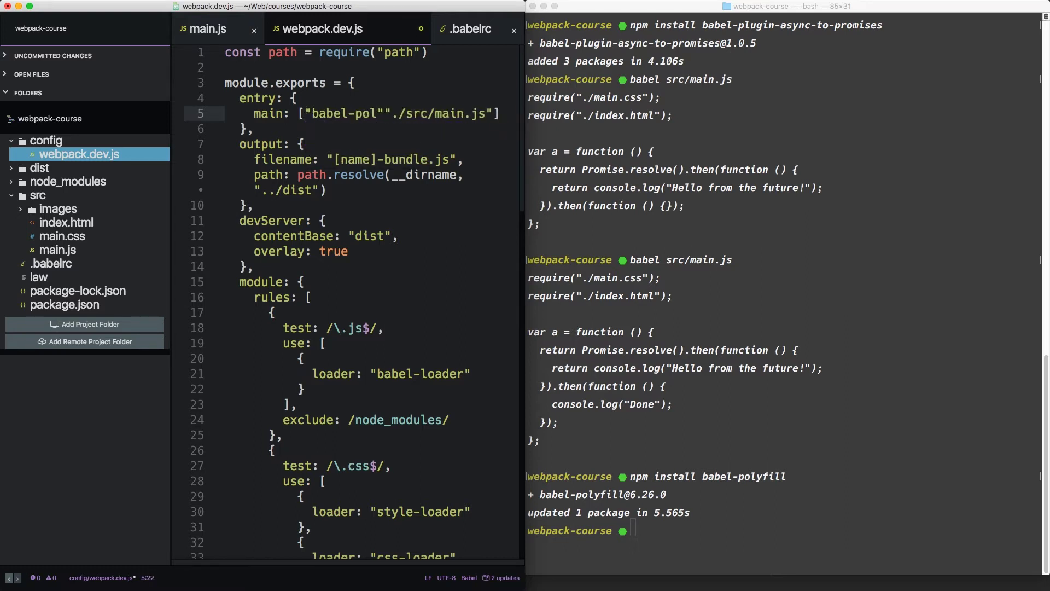
text(yfill")
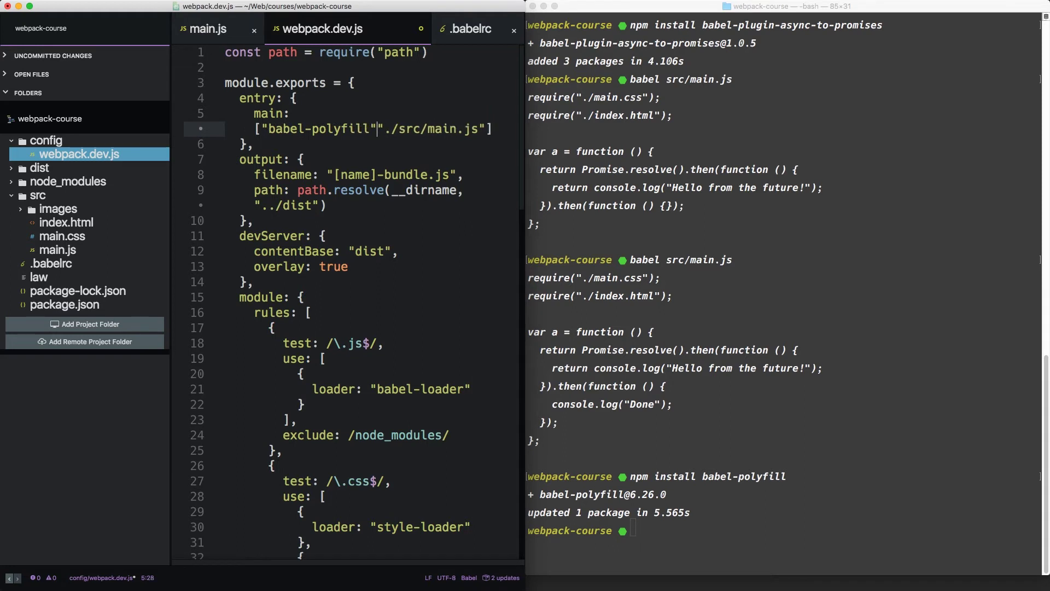
text(,)
key(alt+Left)
key(alt+Left)
key(alt+Left)
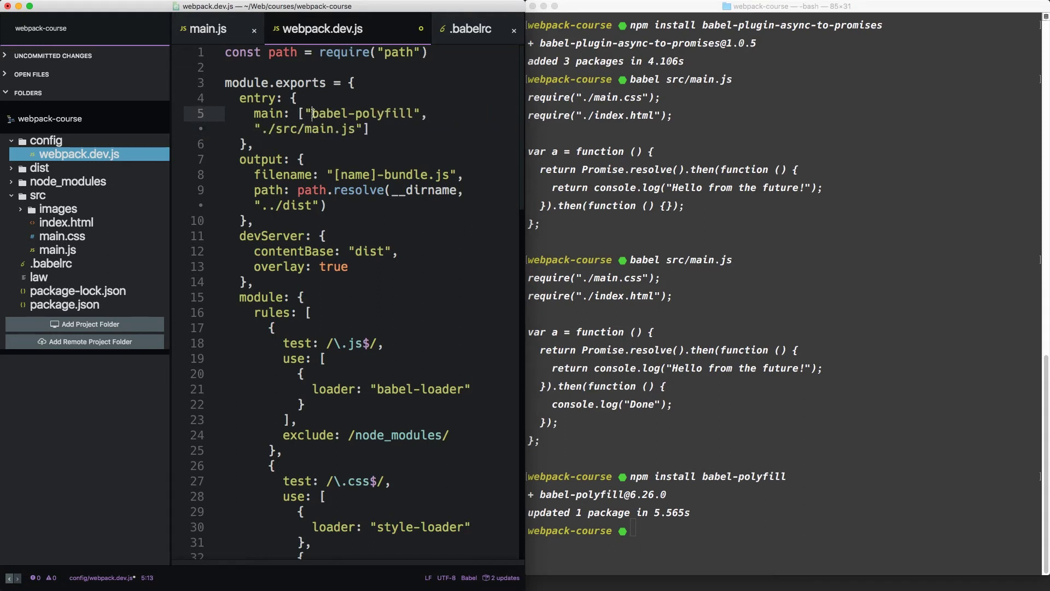
drag(313, 113, 413, 114)
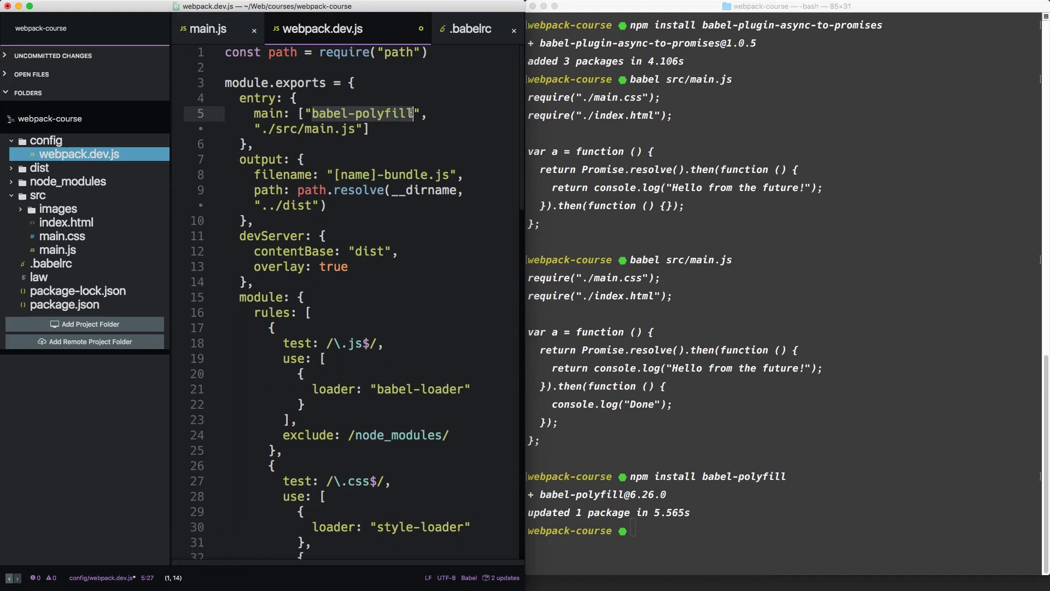
drag(356, 129, 268, 129)
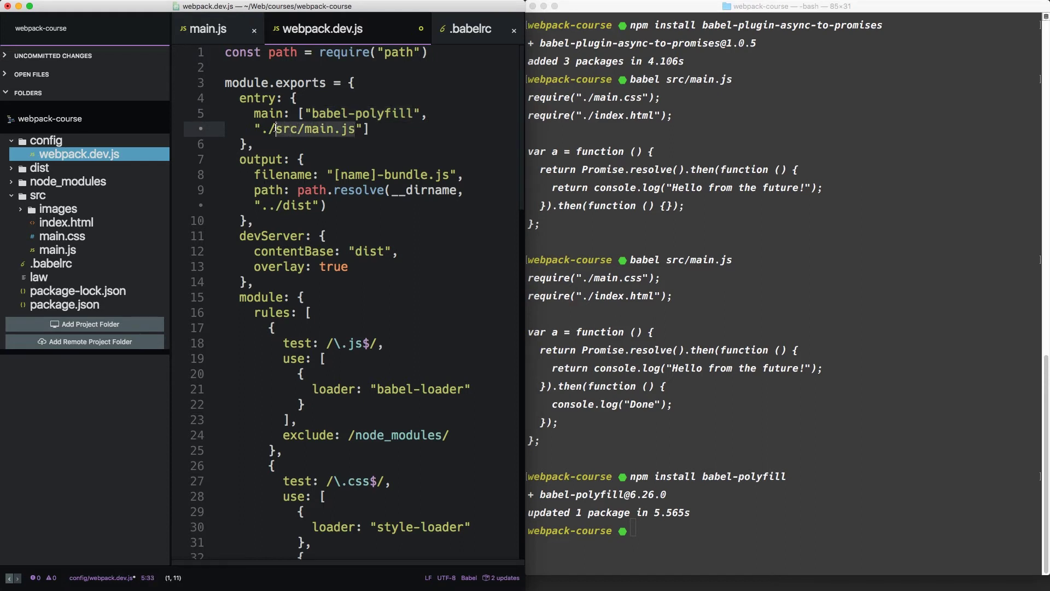
click(815, 358)
text(np)
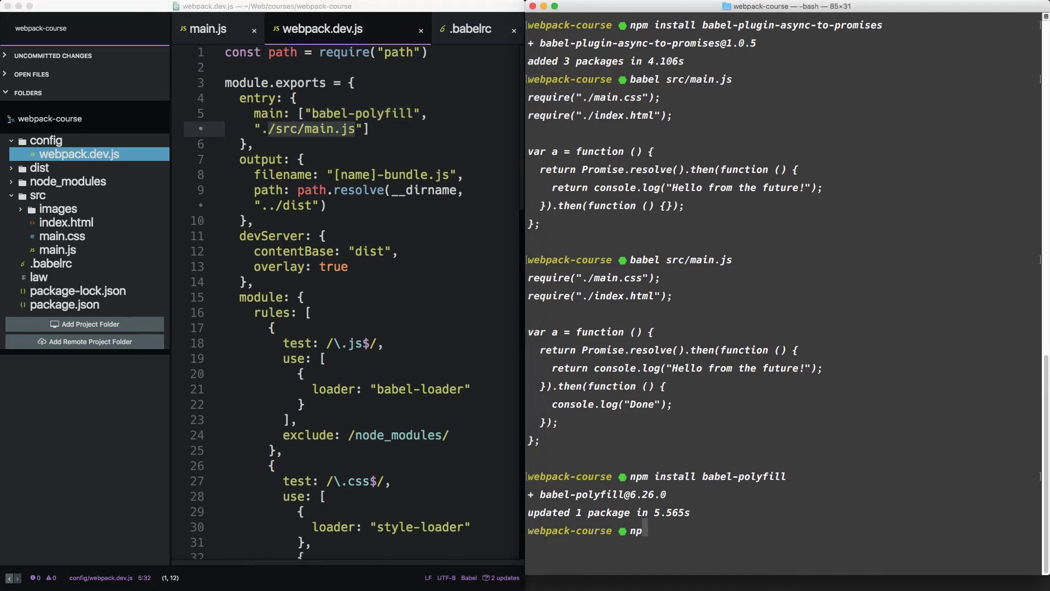
text(m start)
- Run npm start and confirm main-bundle.js is built with babel-polyfill in the module list
key(Return)
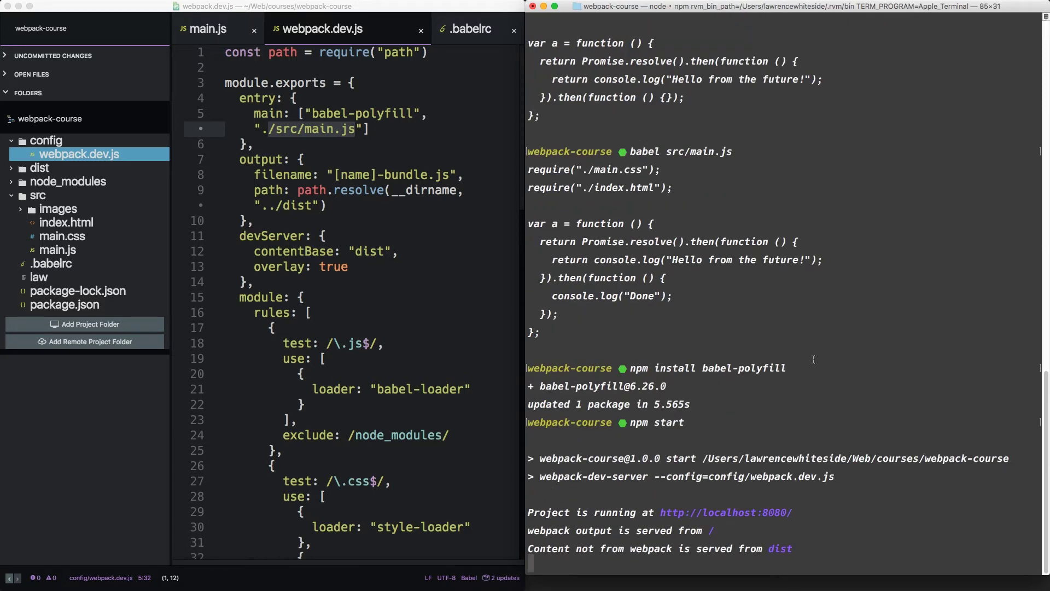
drag(633, 224, 533, 224)
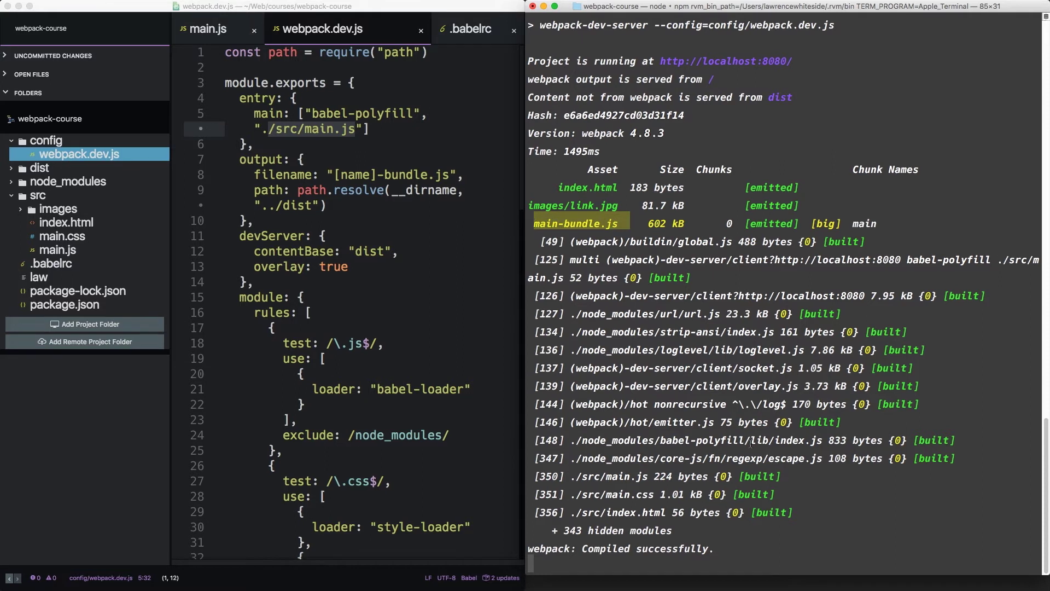
drag(743, 441, 660, 440)
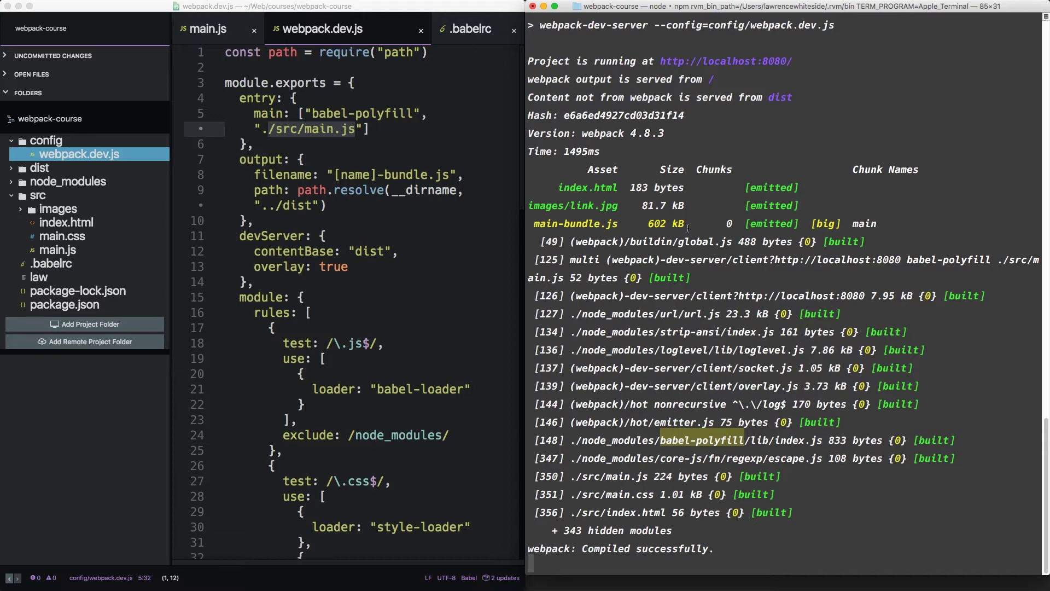
- Replace babel-polyfill with core-js/fn/promise in the main entry and save
click(322, 114)
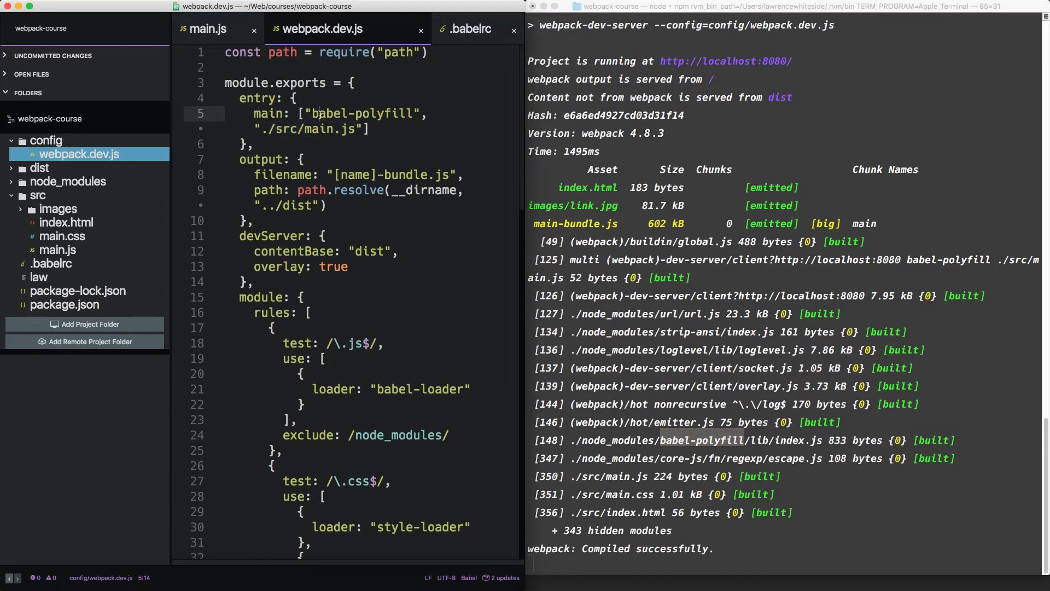
key(Left)
key(Left)
drag(311, 113, 414, 113)
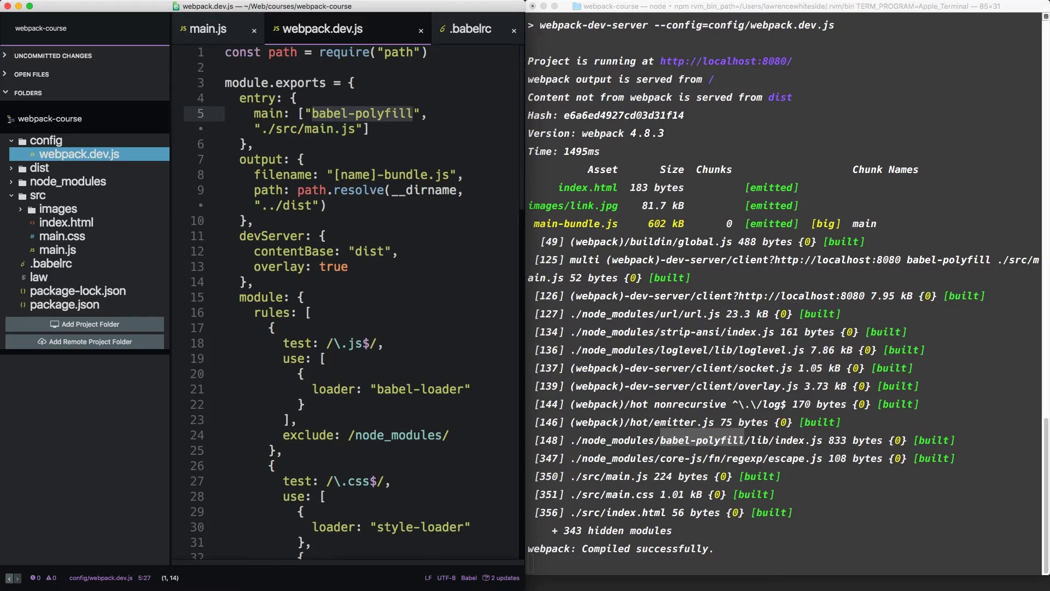
text(core-j)
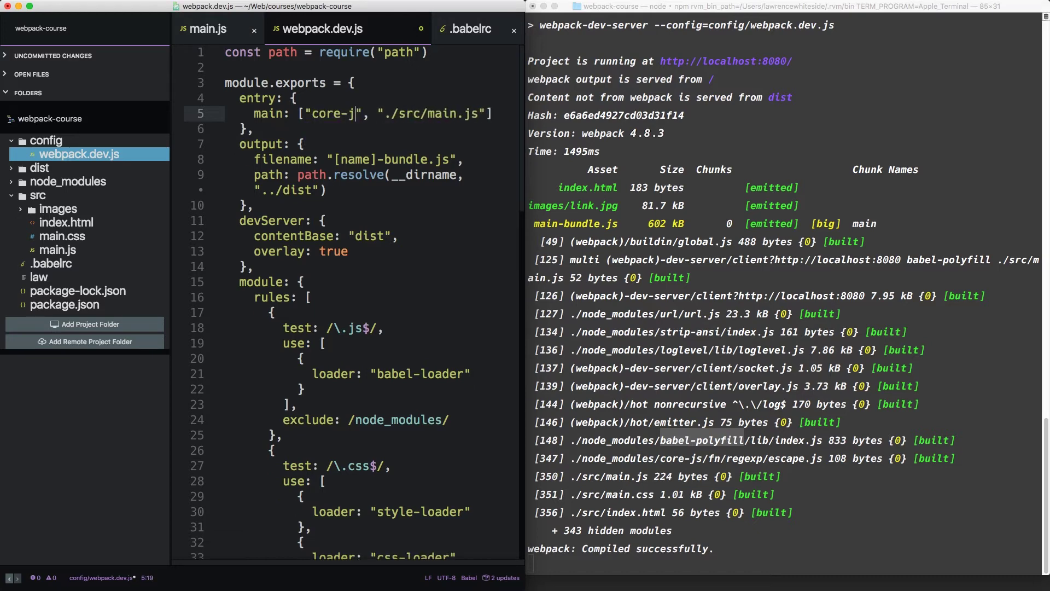
text(s/)
text(fn/p)
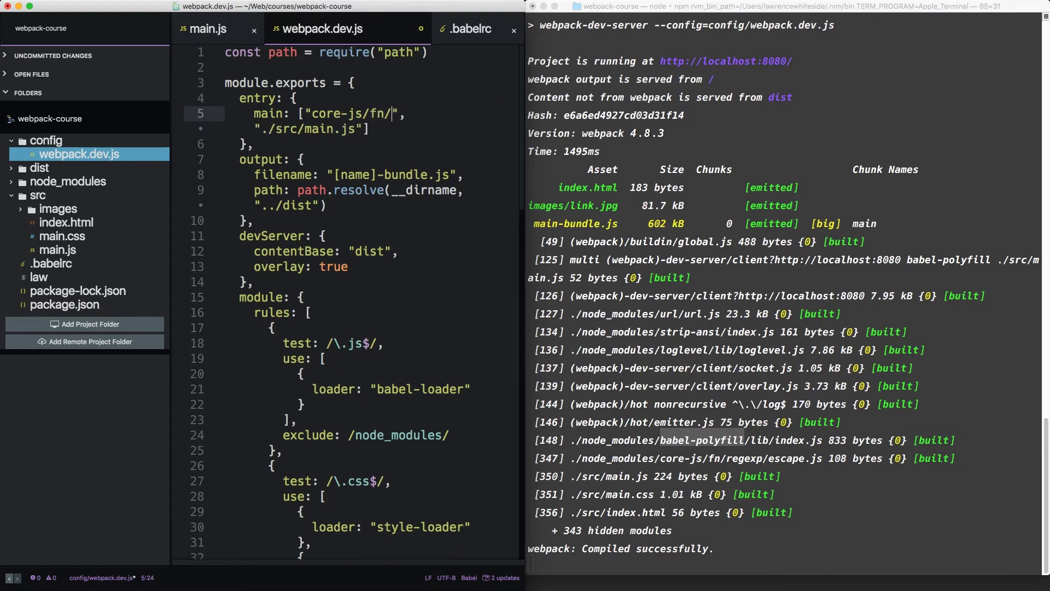
text(romise)
key(ctrl+s)
- Restart the dev server and confirm the 389 kB bundle now contains core-js promise modules
key(super+Tab)
key(ctrl+c)
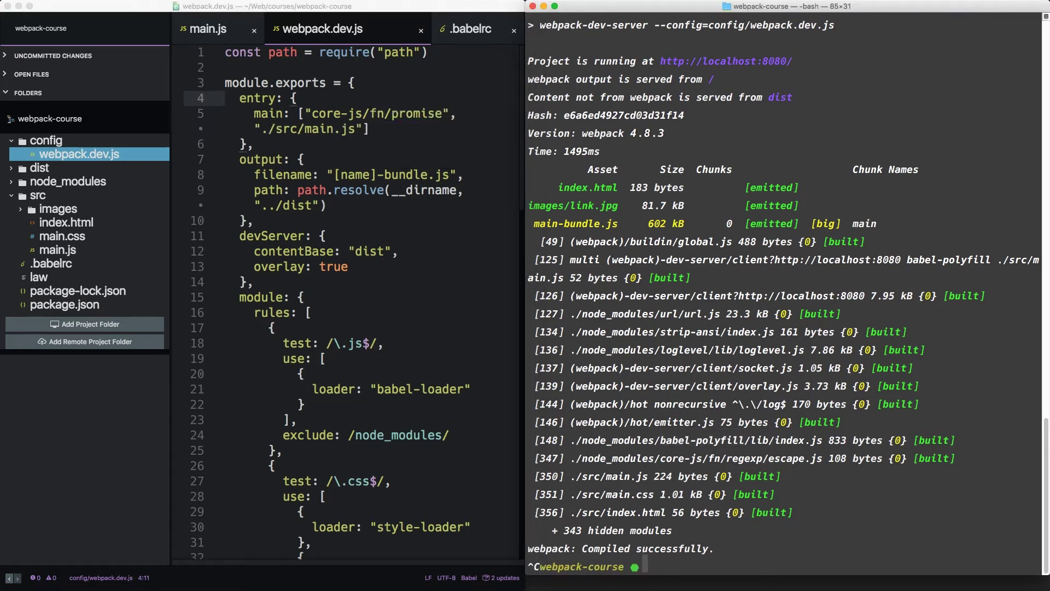
text(npm start)
key(Return)
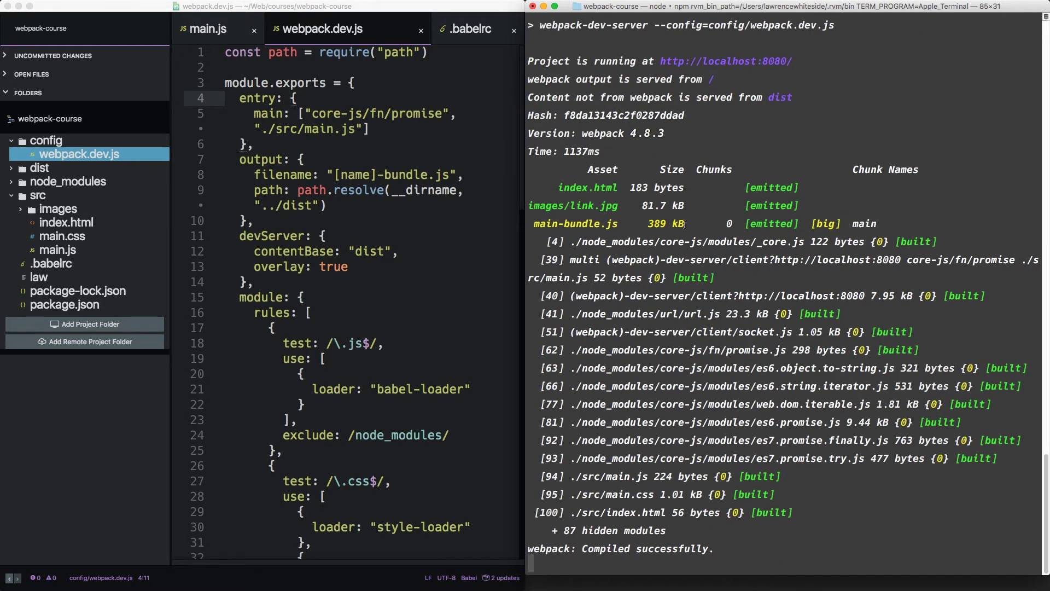
drag(648, 223, 686, 223)
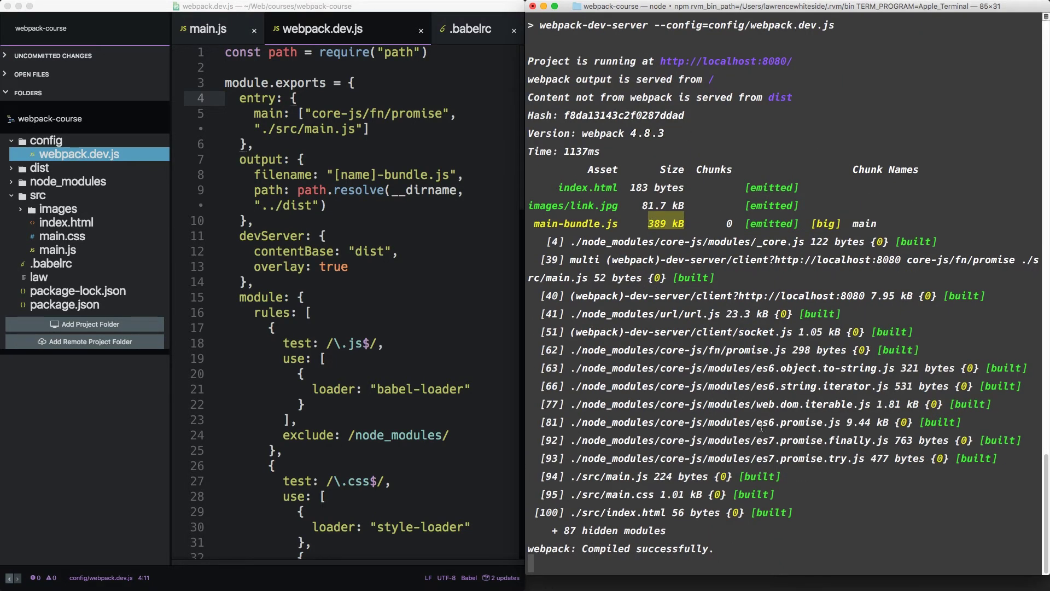
drag(757, 423, 856, 453)
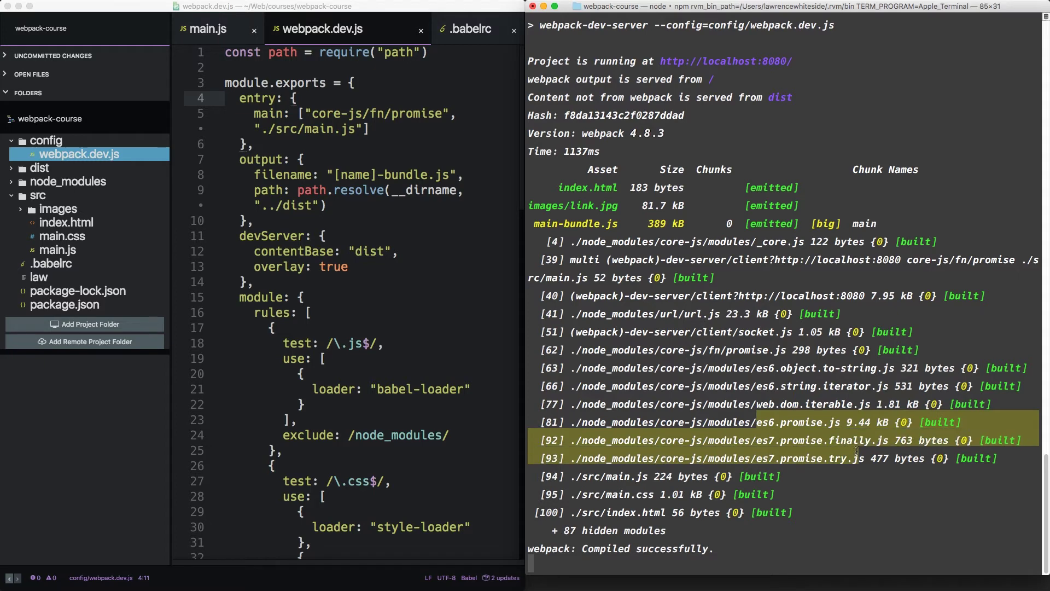
drag(570, 350, 926, 459)
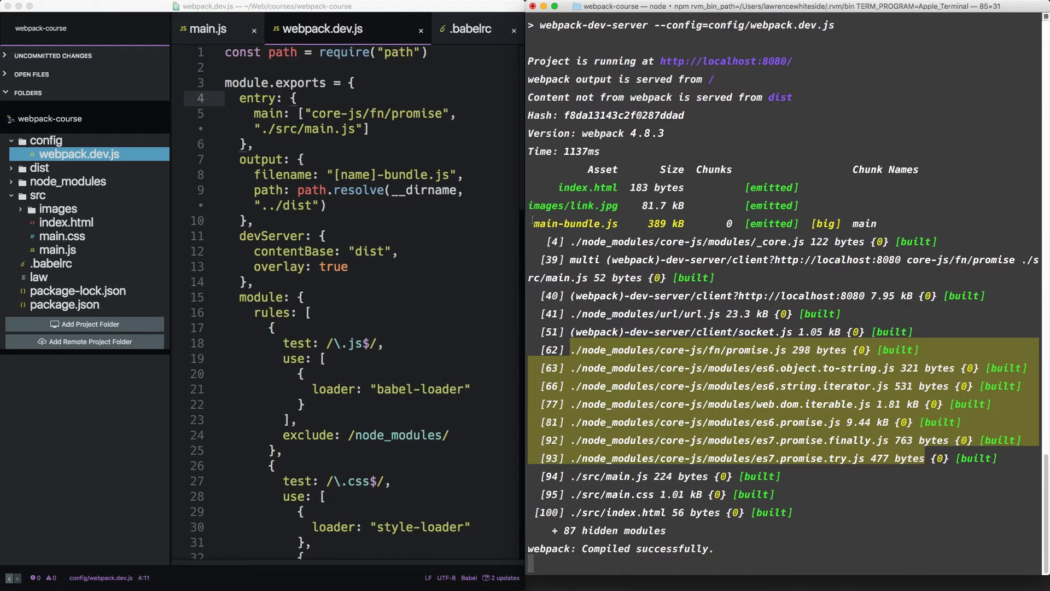
- Remove core-js/fn/promise so the main entry lists only ./src/main.js, and save
click(348, 116)
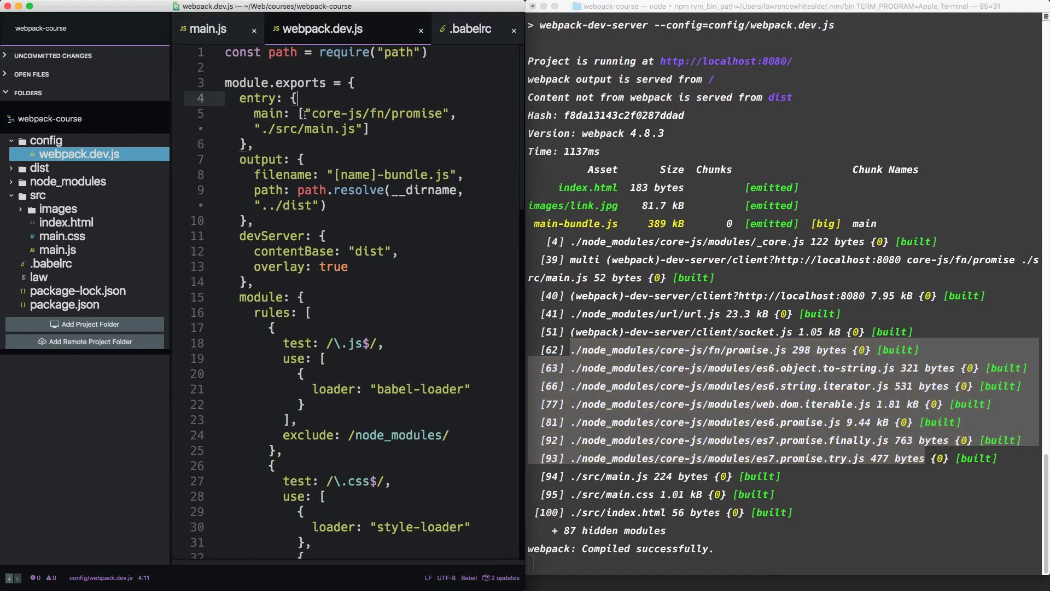
click(305, 115)
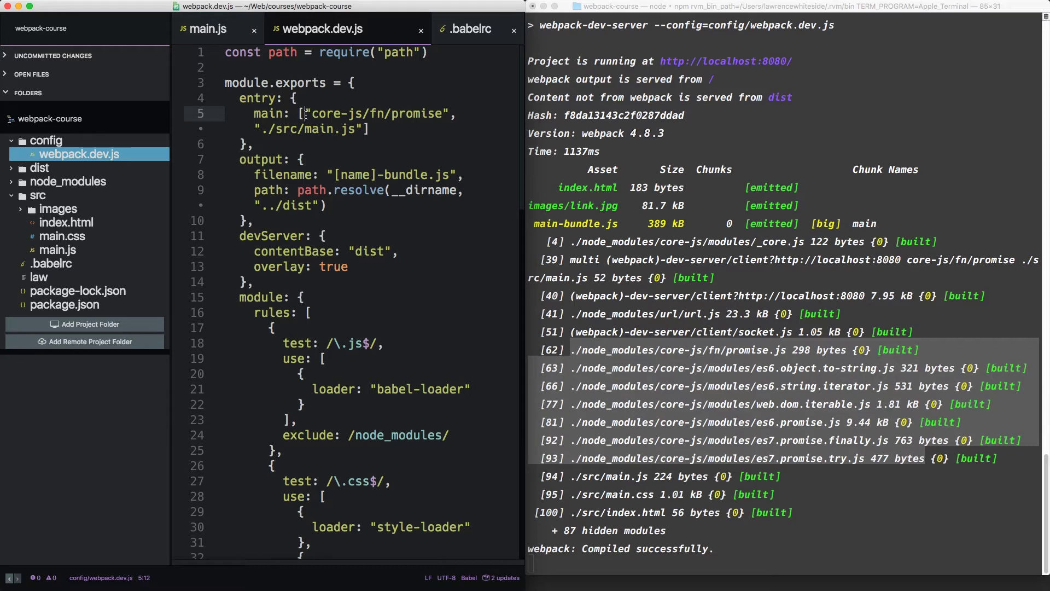
key(shift+End)
key(BackSpace)
key(ctrl+j)
key(Delete)
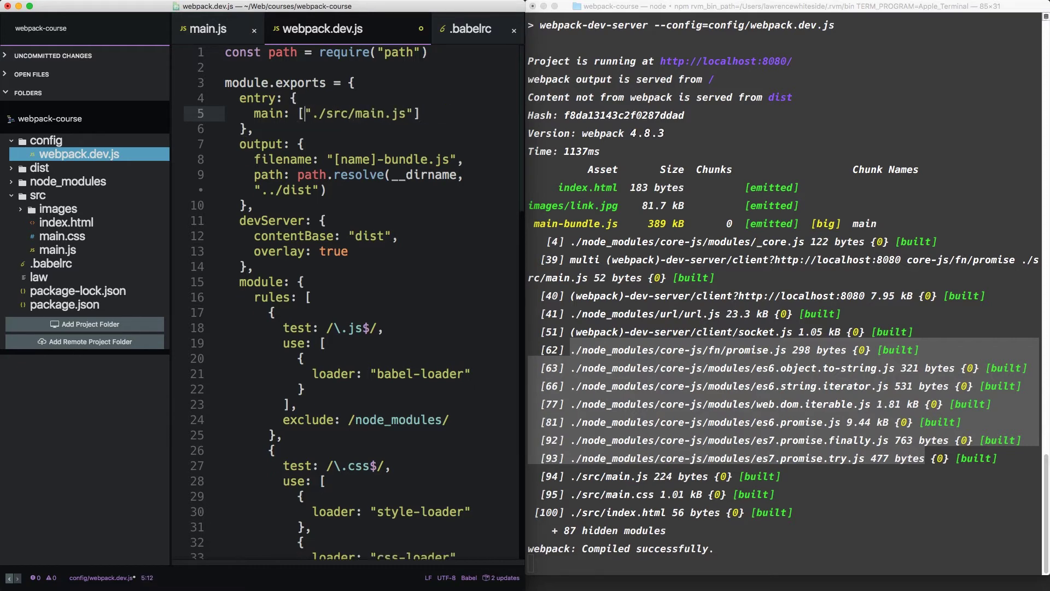
key(super+s)
- Stop the running dev server in Terminal with Ctrl+C
key(super+Tab)
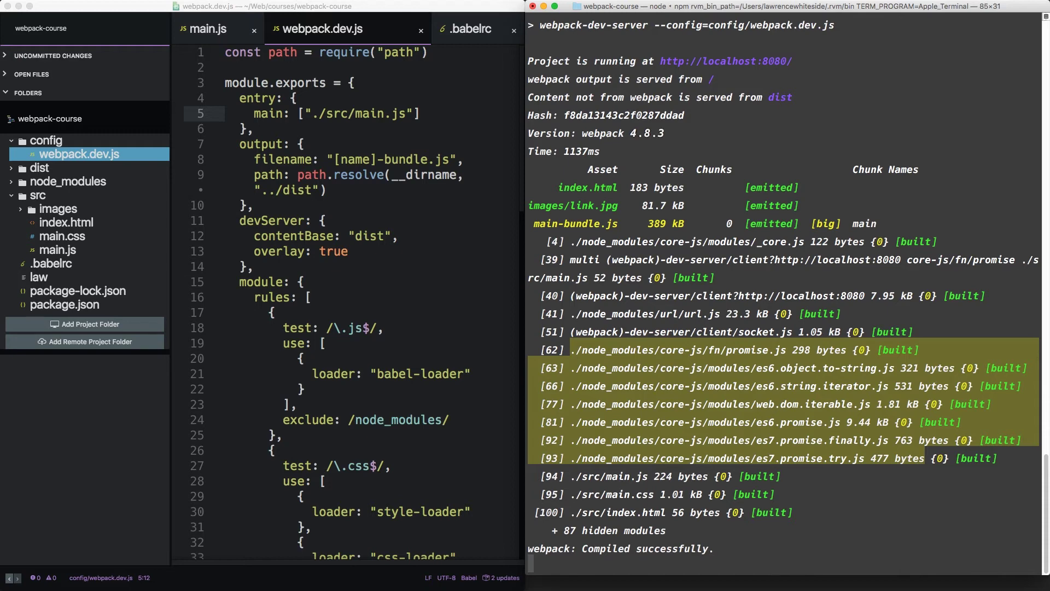
key(ctrl+c)
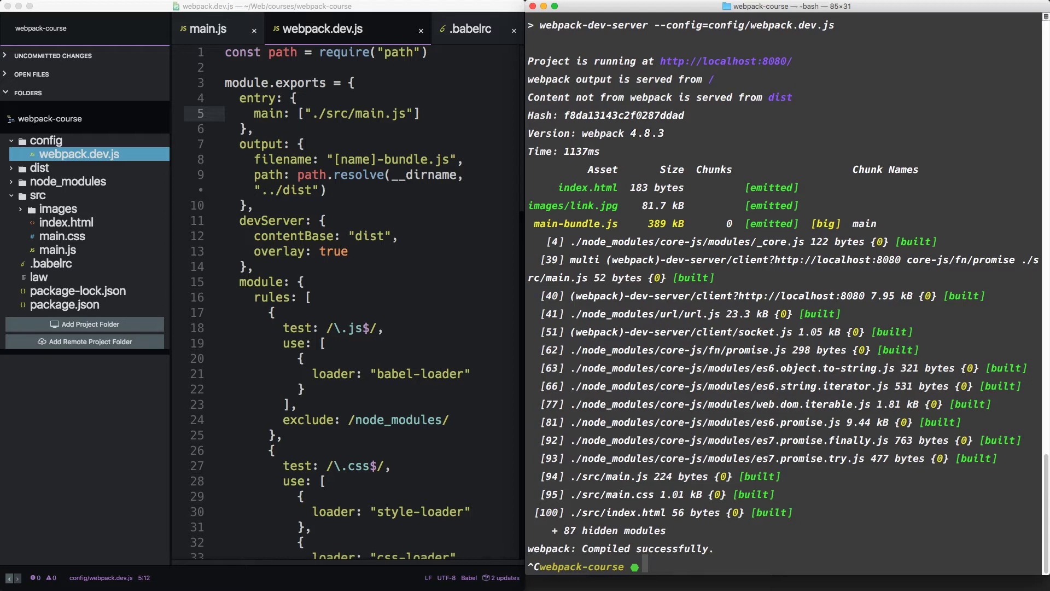
text(clear)
- Clear the terminal and run npm install babel-preset-env
key(Return)
text(npm install babel)
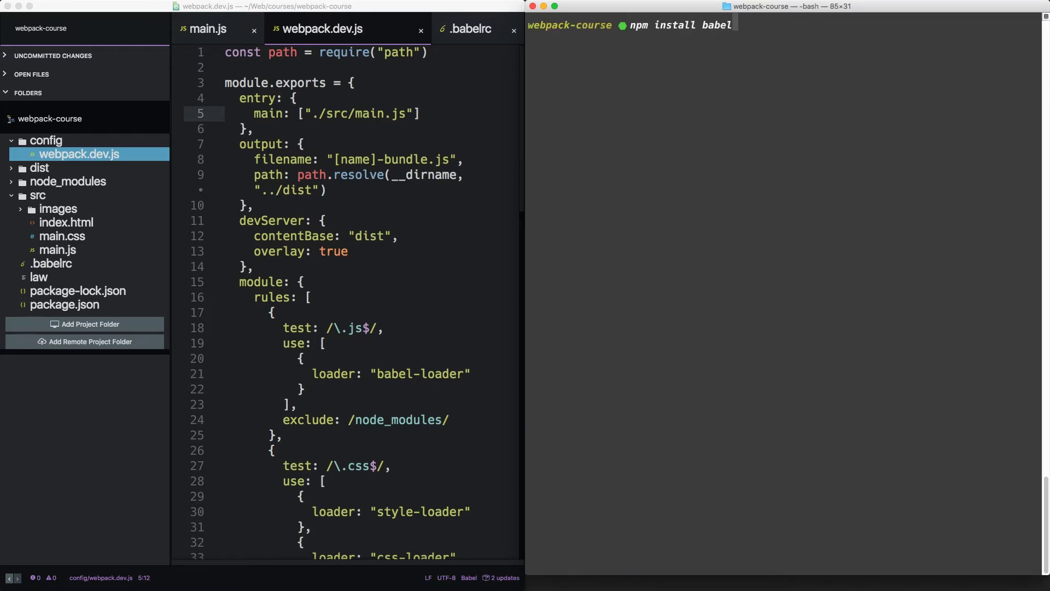
text(-preset-en)
text(v)
key(Return)
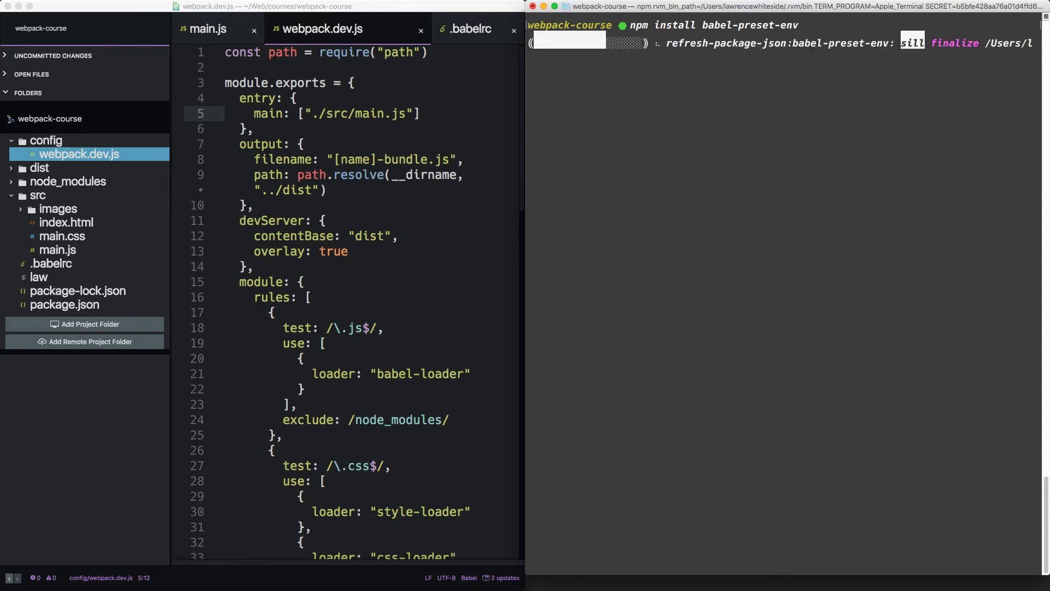
- Replace .babelrc plugins with "presets": [["env", {"debug": true}]] and save
click(480, 34)
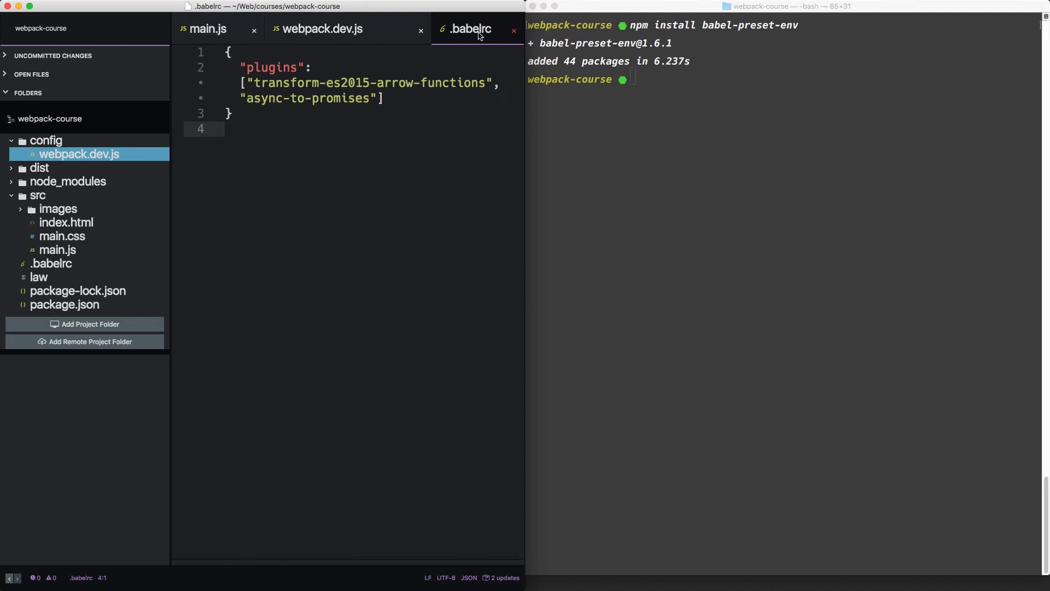
key(Down)
key(shift+Down)
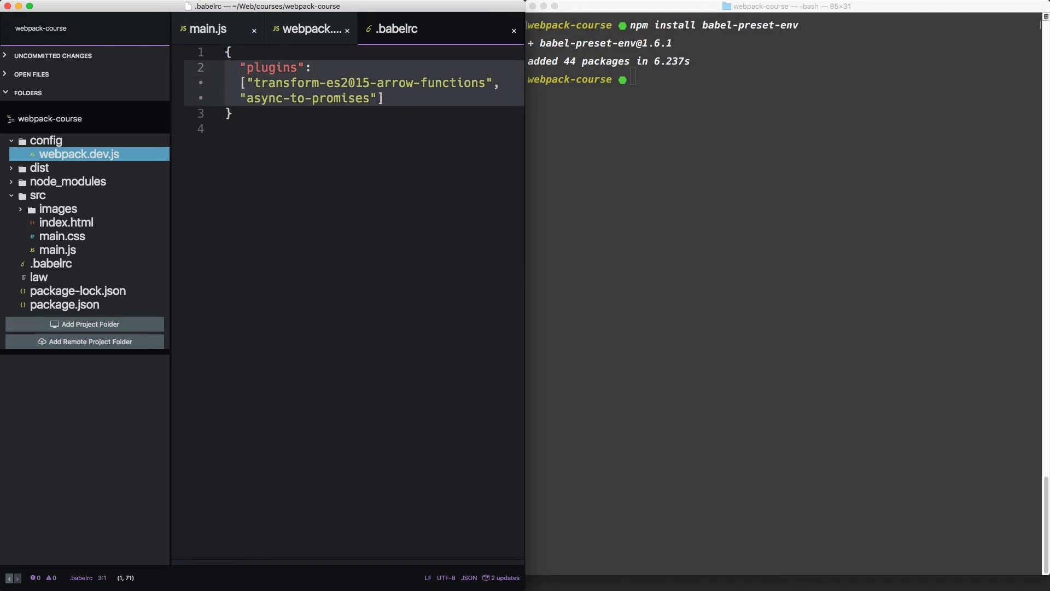
key(BackSpace)
text("pres)
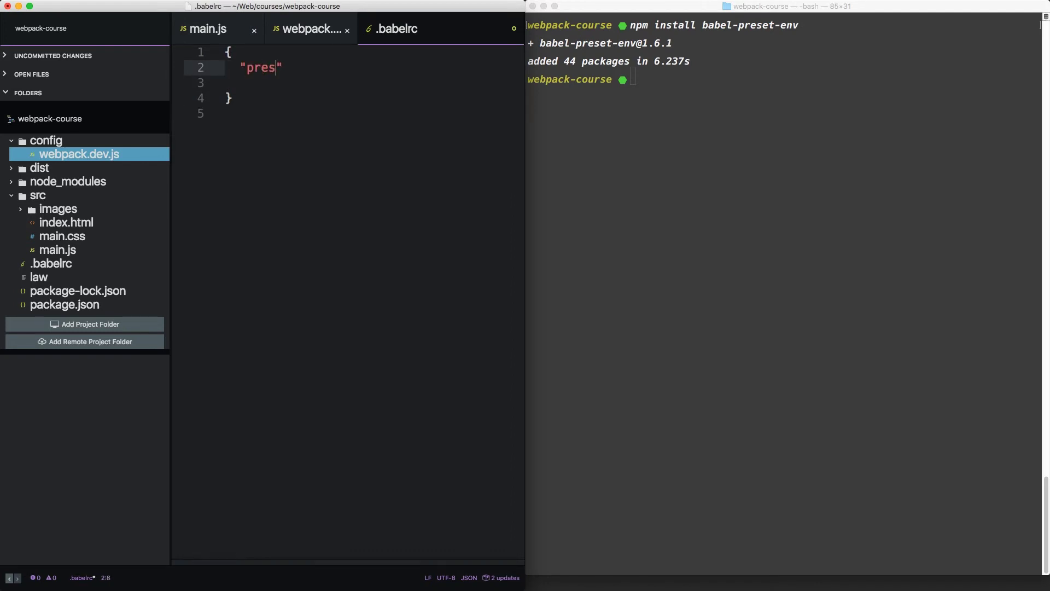
text(ets": )
text([)
key(Return)
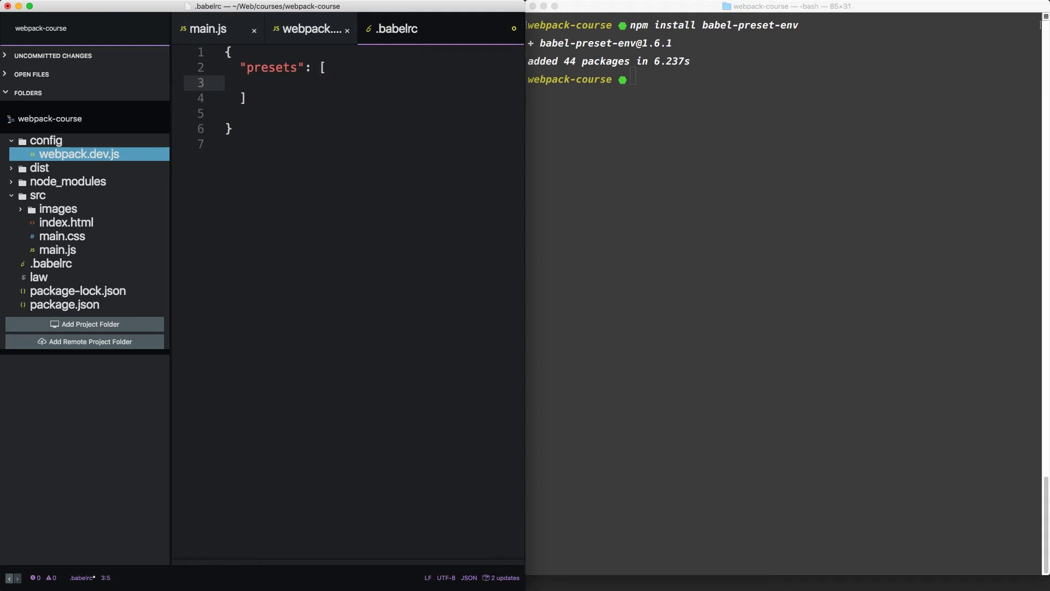
text([)
key(Return)
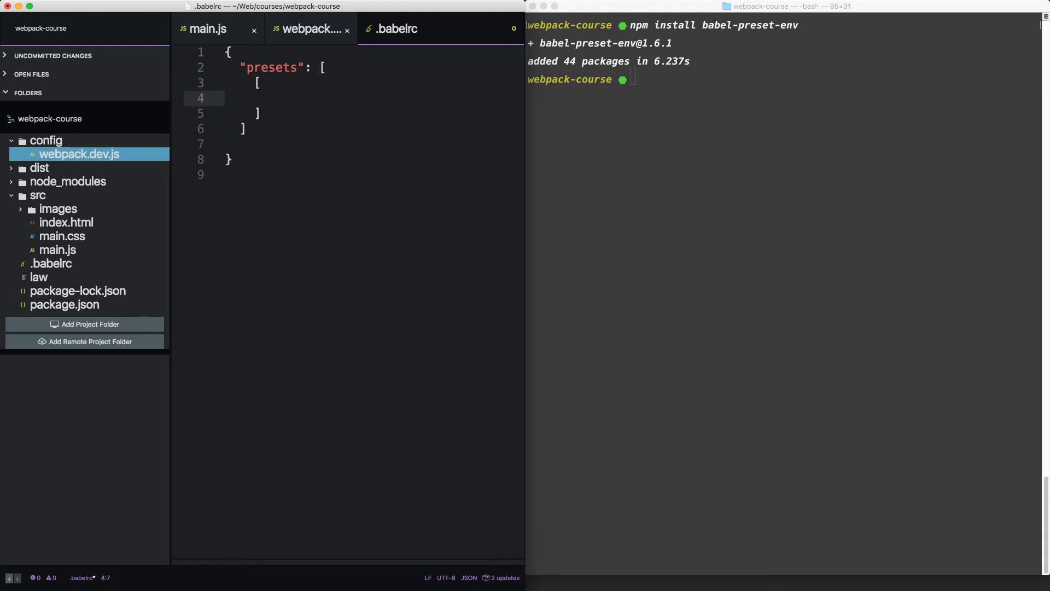
text("env",)
key(Return)
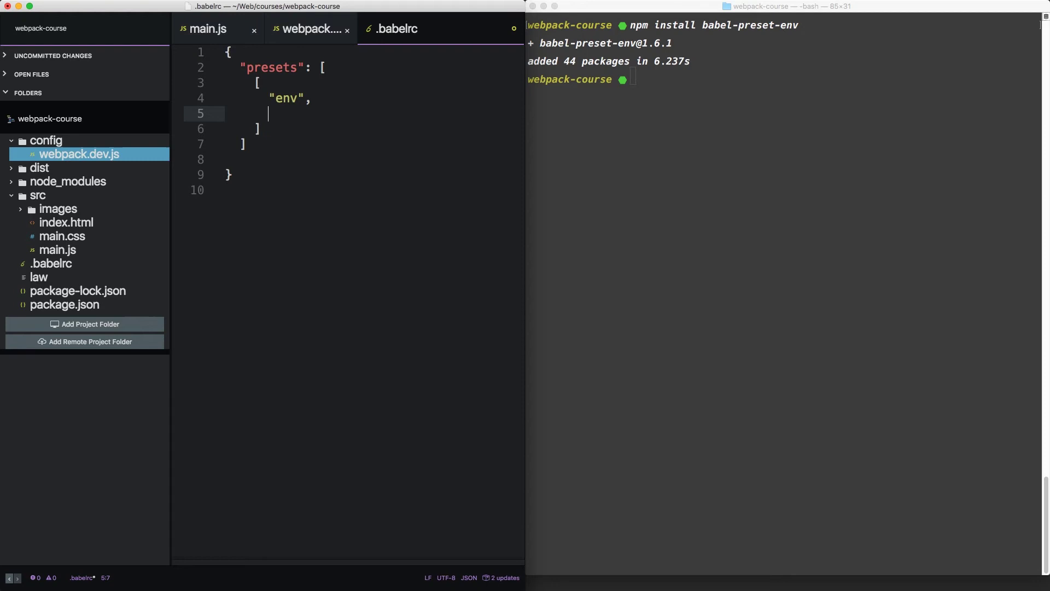
text({)
key(Return)
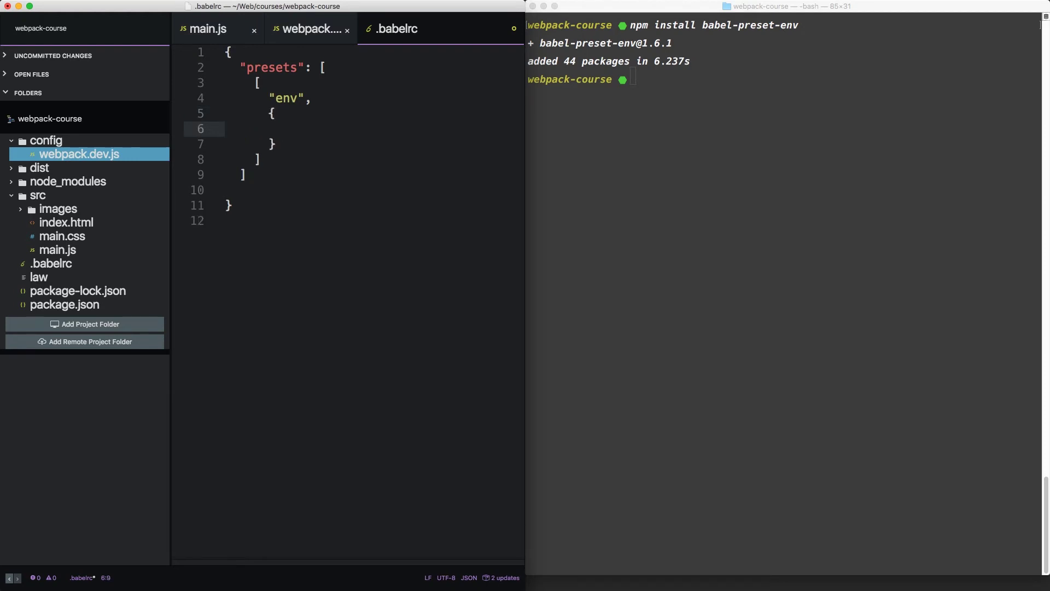
text(")
text(debug": true)
key(super+s)
- Run npm start and review the list of Babel plugins the env preset prints
key(super+Tab)
text(npm start)
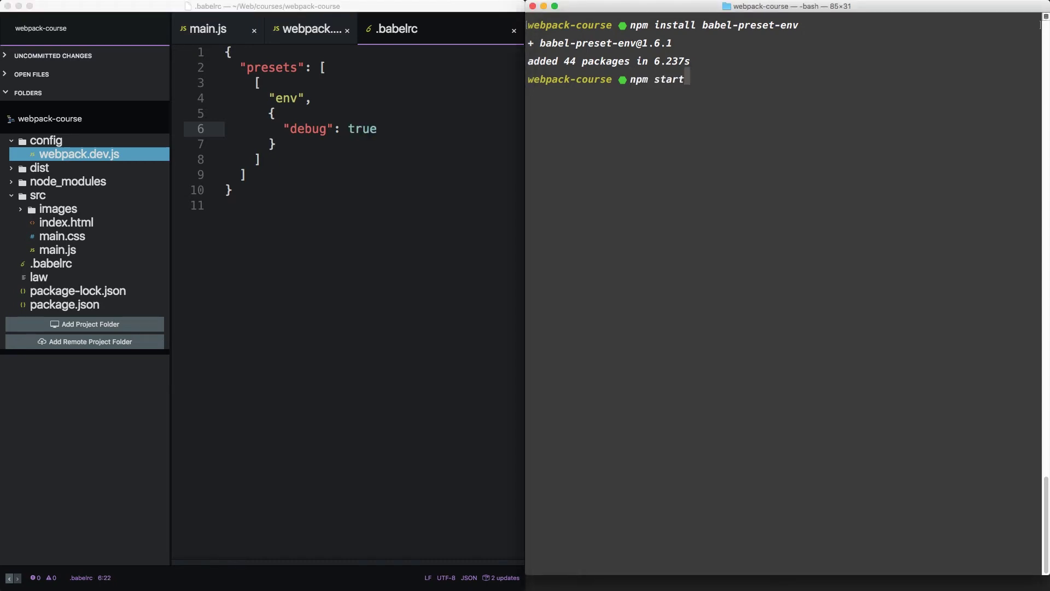
key(Return)
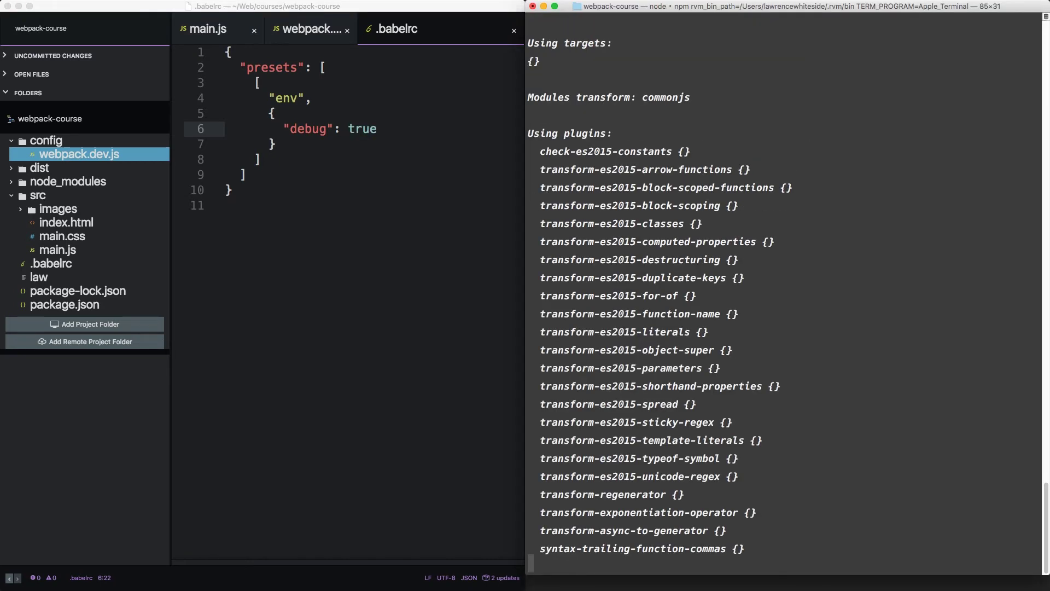
scroll(660, 159, up, 8)
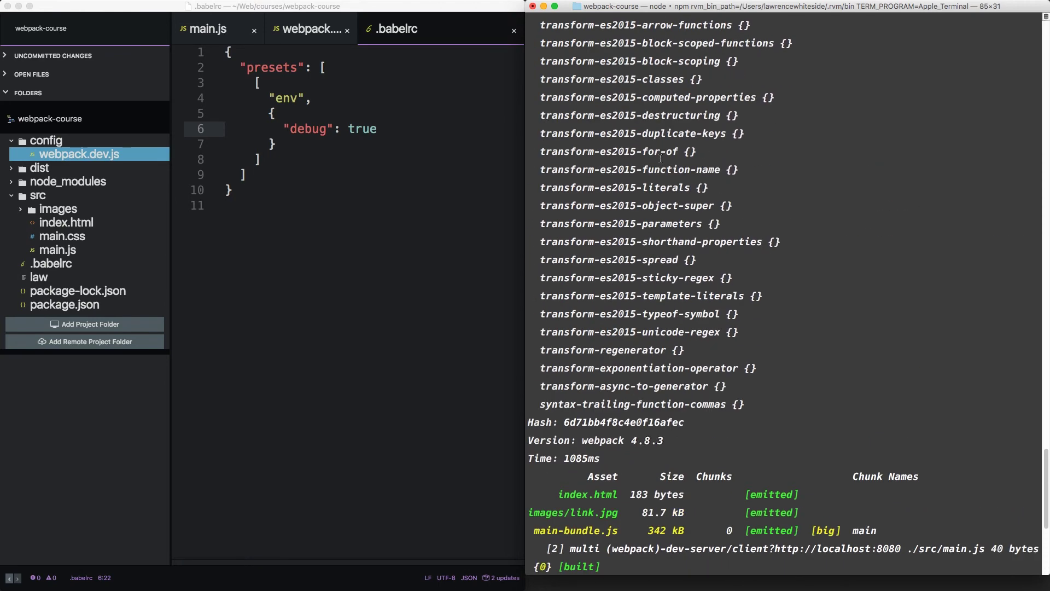
scroll(660, 159, up, 3)
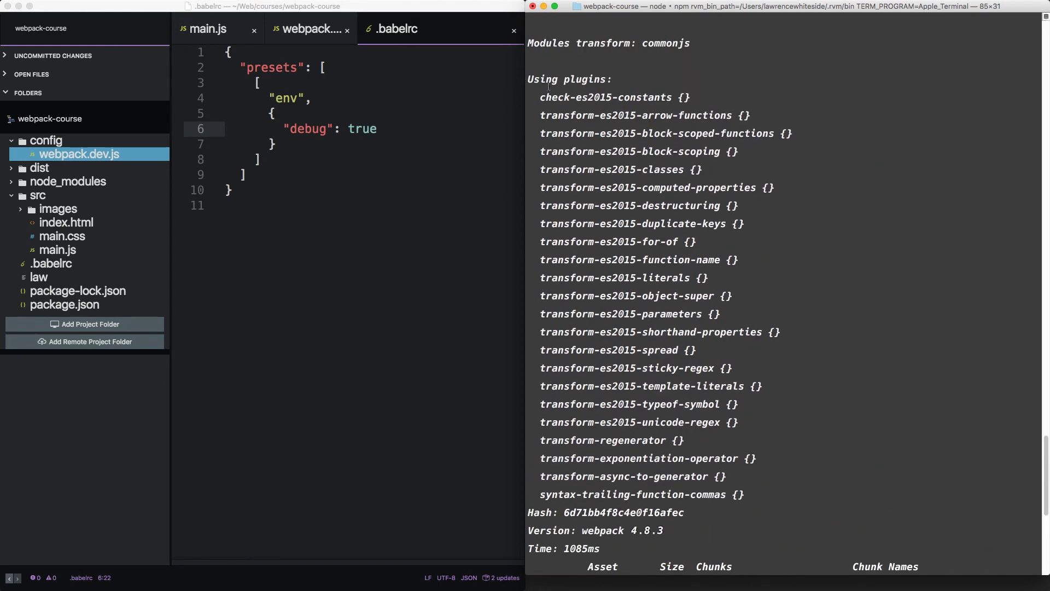
drag(539, 97, 753, 491)
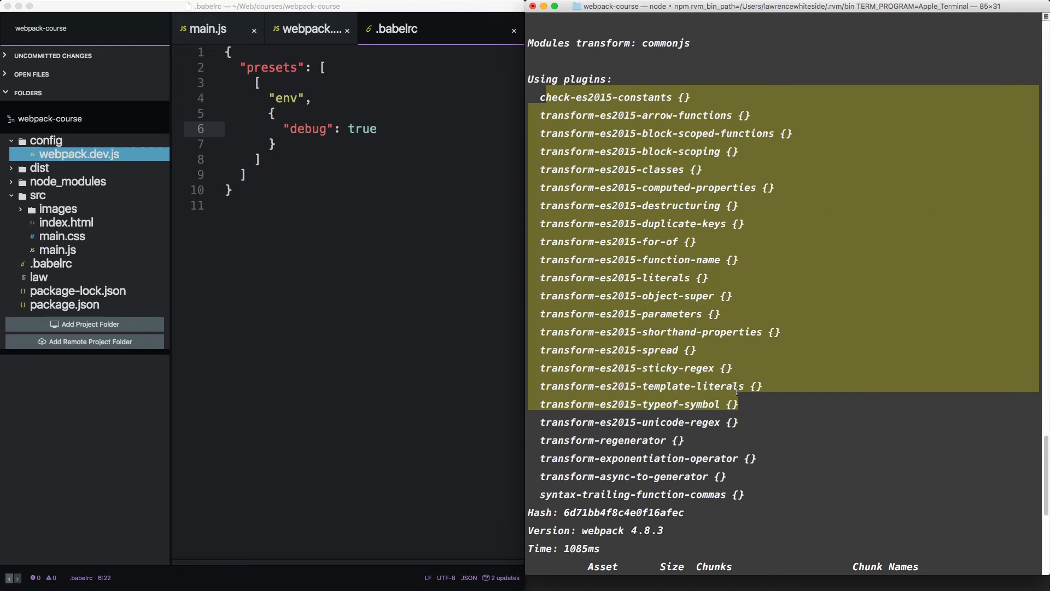
click(762, 431)
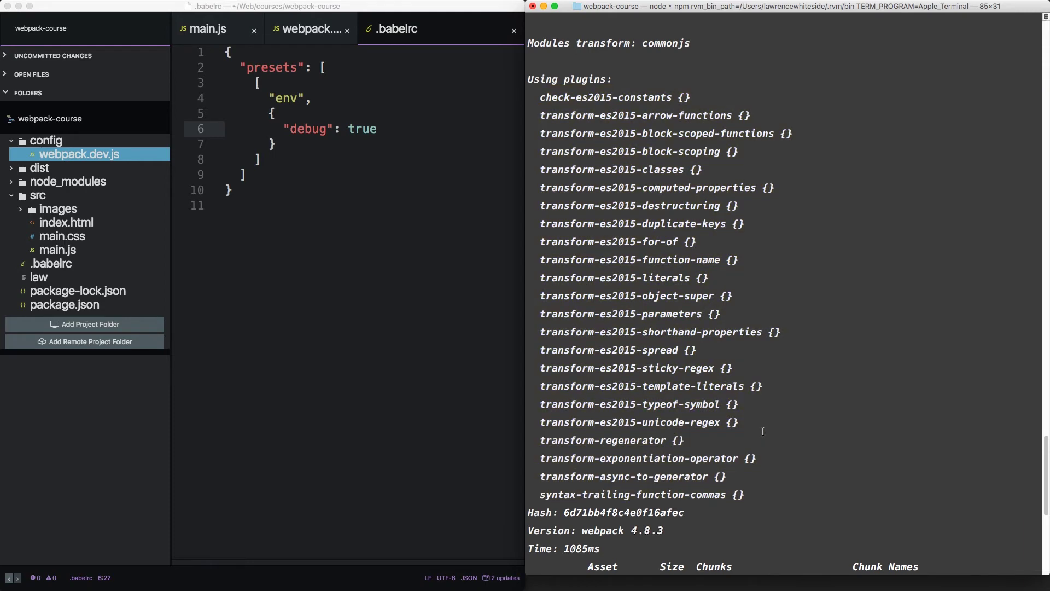
scroll(762, 430, down, 10)
- Add a targets object with browsers "last 2 versions" to the env preset and save .babelrc
click(279, 114)
key(Return)
text("t)
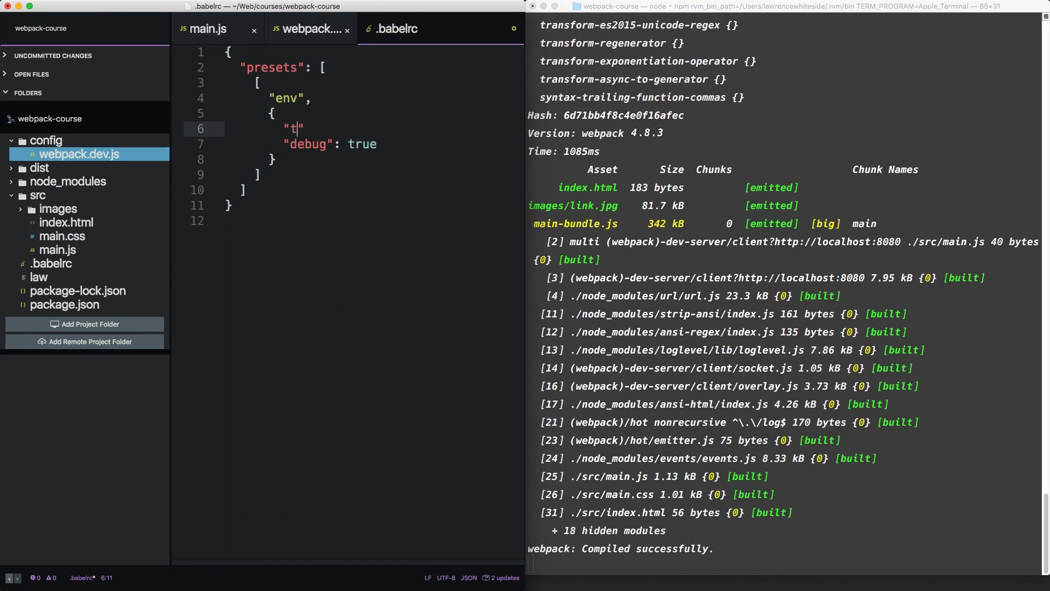
text(argets)
key(Down)
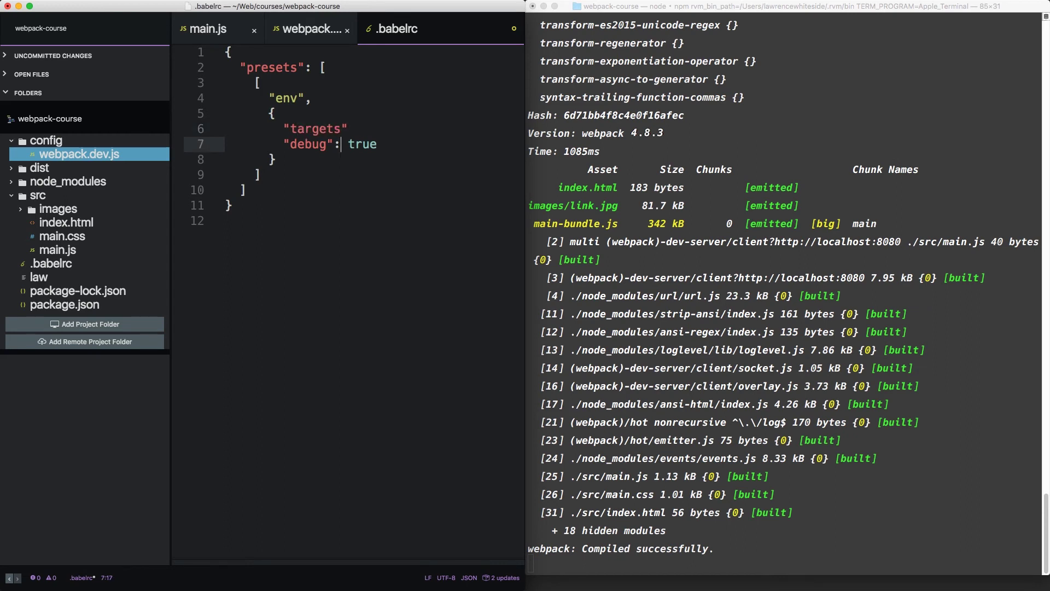
key(Up)
text(: )
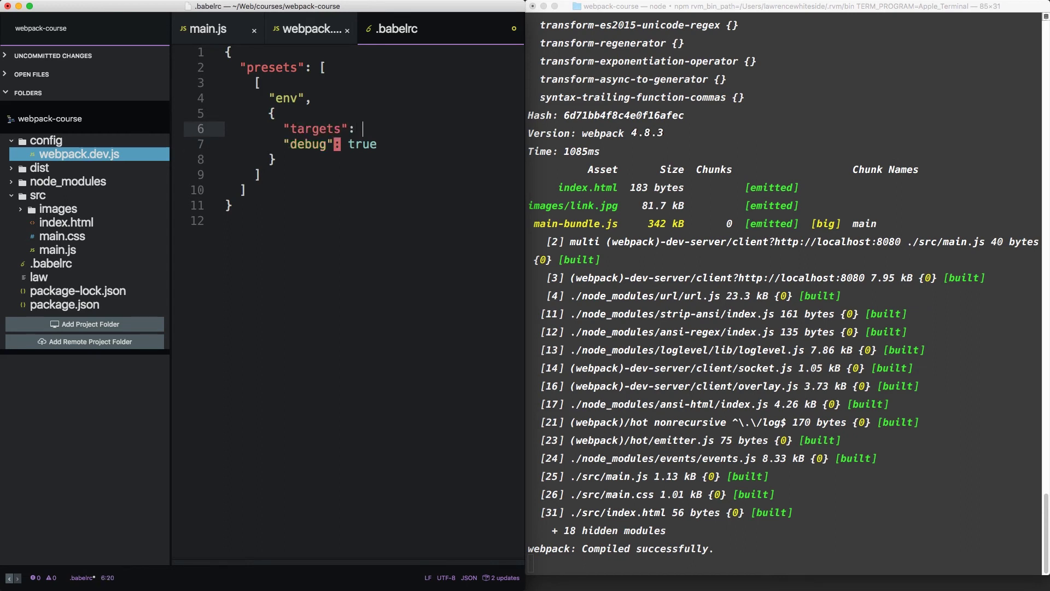
text({)
key(Return)
text(")
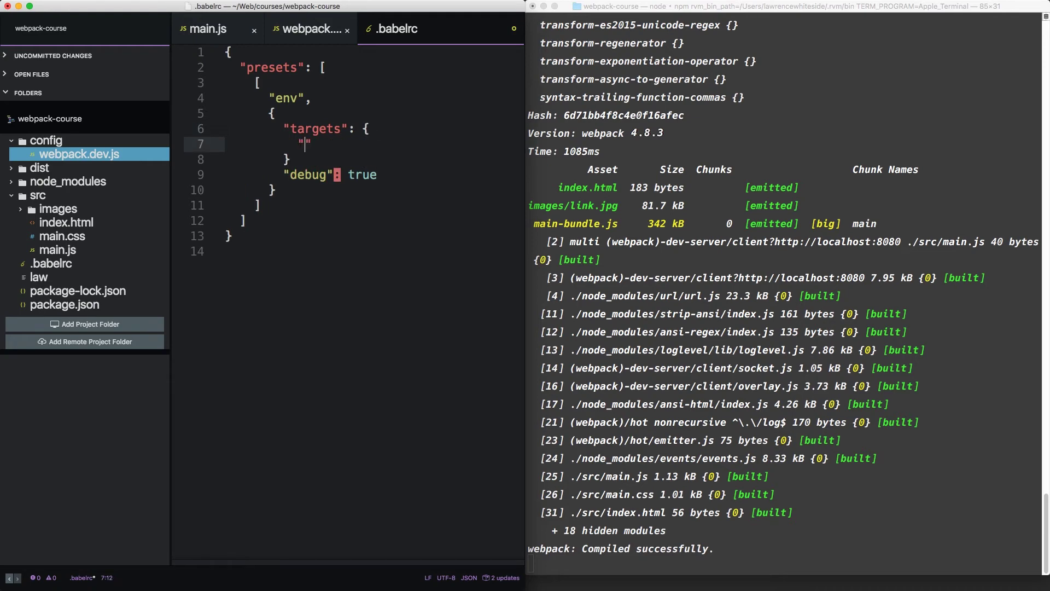
text(brow)
text(sers": [")
text(last 2 v)
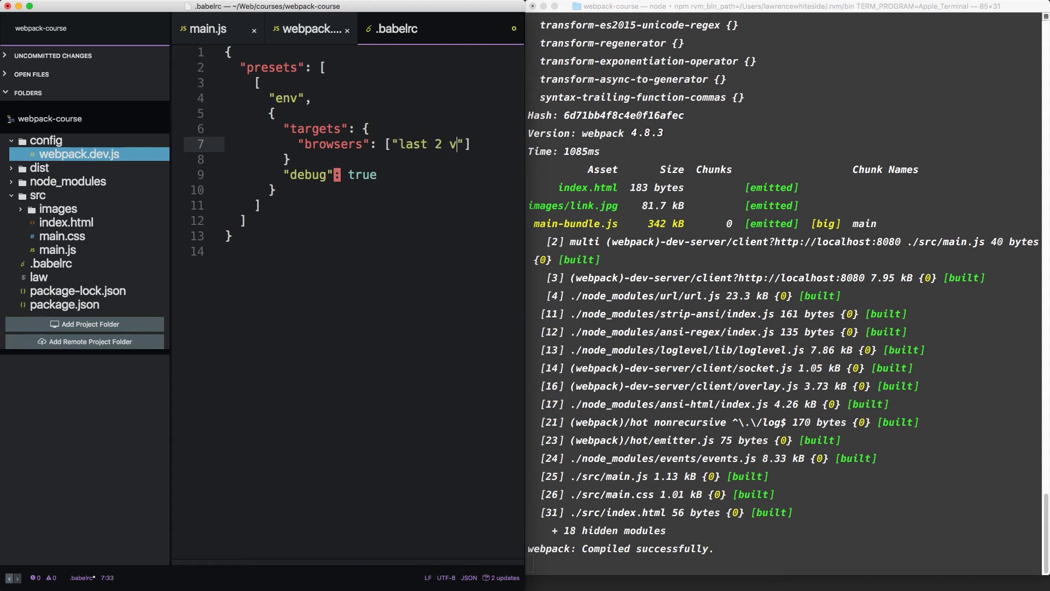
text(ersions)
key(Down)
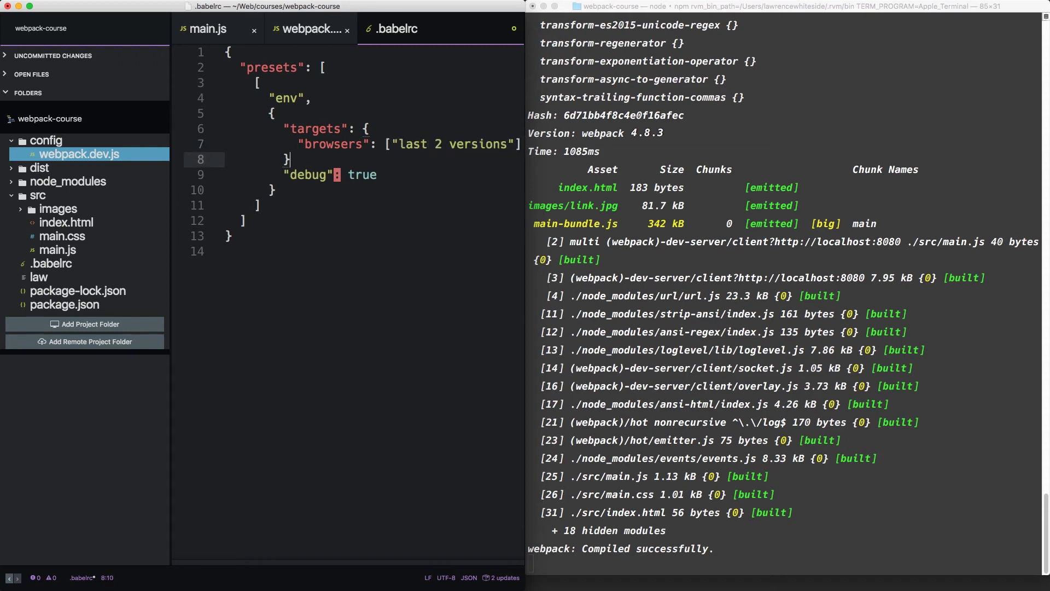
text(,)
key(super+s)
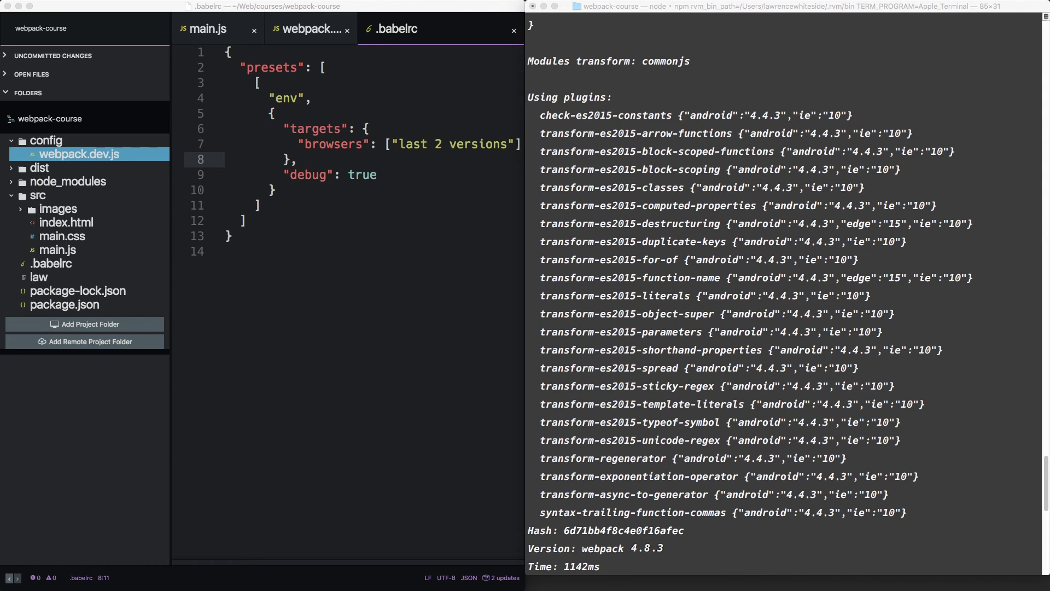
- Load kangax.github.io/compat-table/es6/ in a new Chrome tab and maximise the window
key(super+Tab)
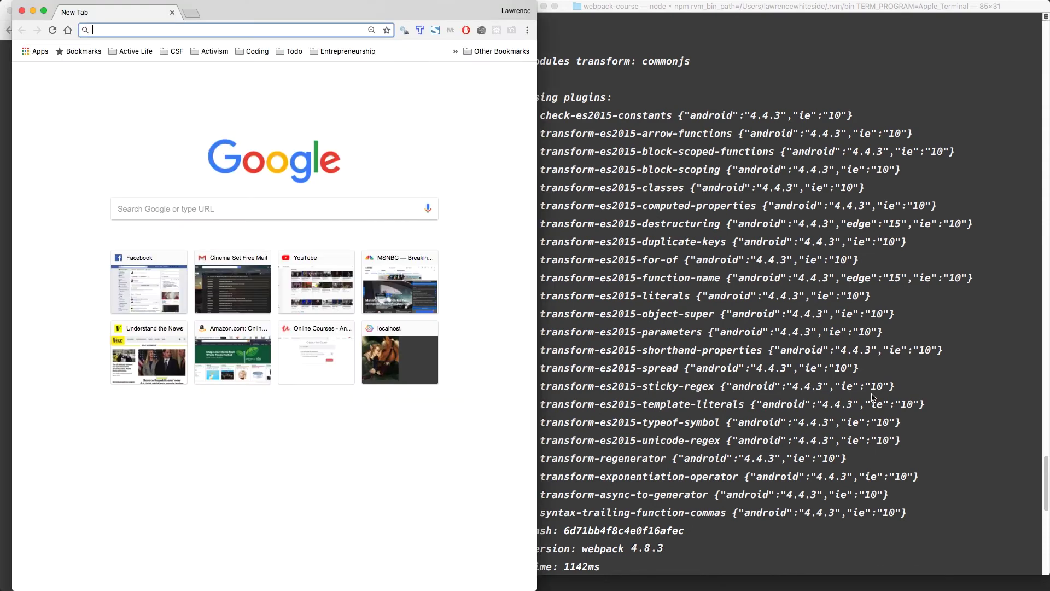
text(https://kangax.github.io/compat-table/es6/)
key(Return)
key(super+alt+f)
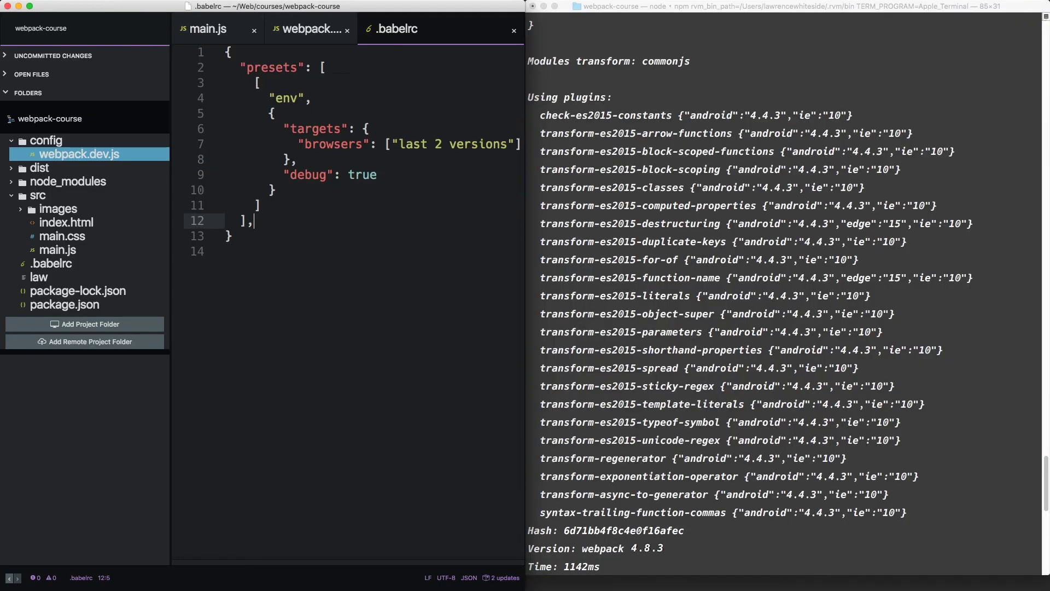
text(,)
- Add "plugins": ["transform-runtime"] after presets, save .babelrc and return to main.js
key(Return)
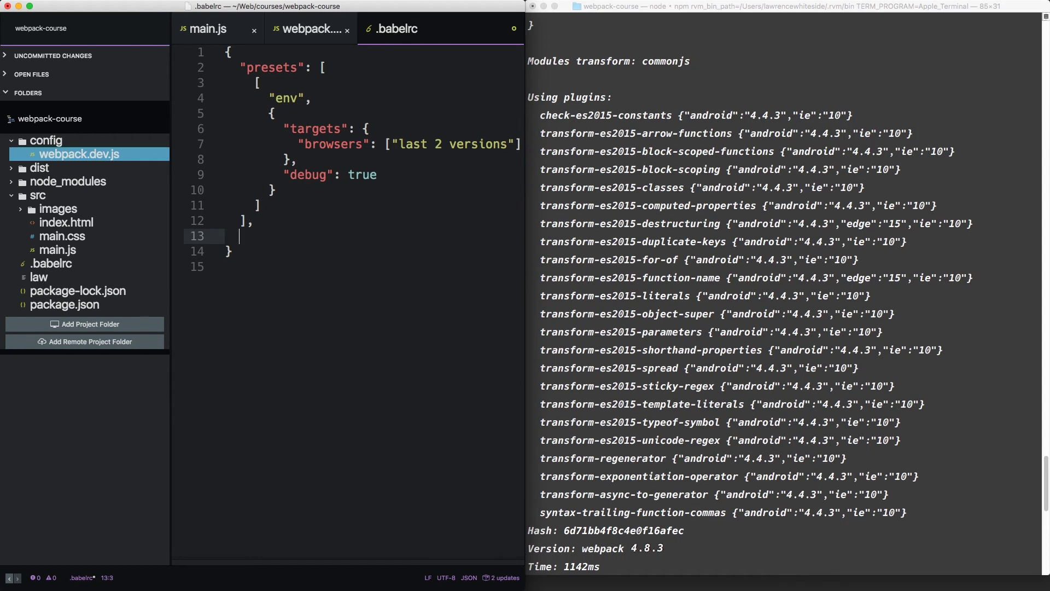
text(")
text(plugins)
text(": ")
text(transfor)
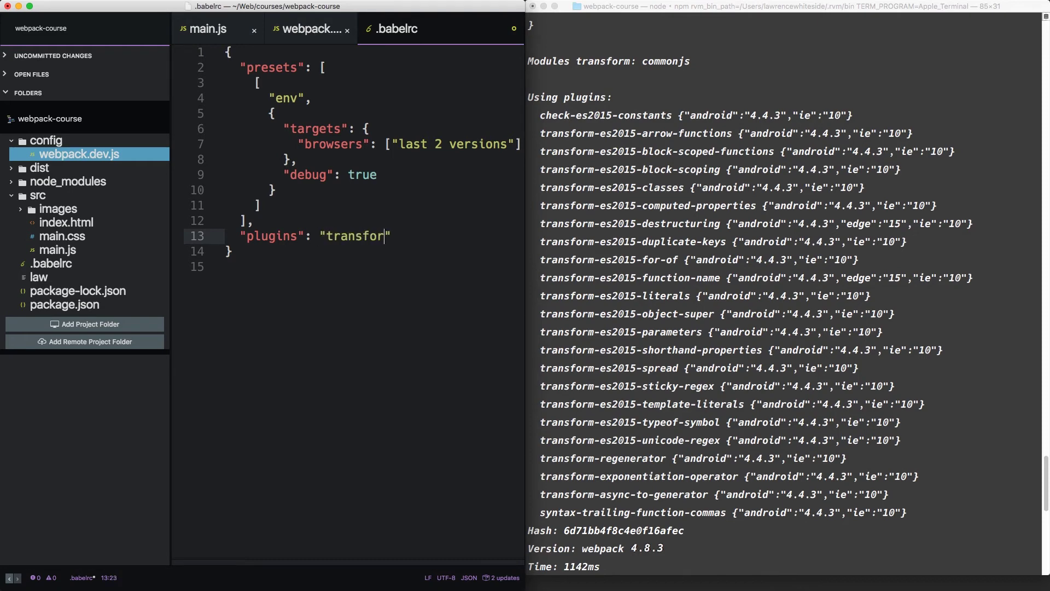
text(m-runt)
text(ime)
key(shift+Right)
key(alt+shift+Left)
key(alt+shift+Left)
key(alt+shift+Left)
key(shift+Left)
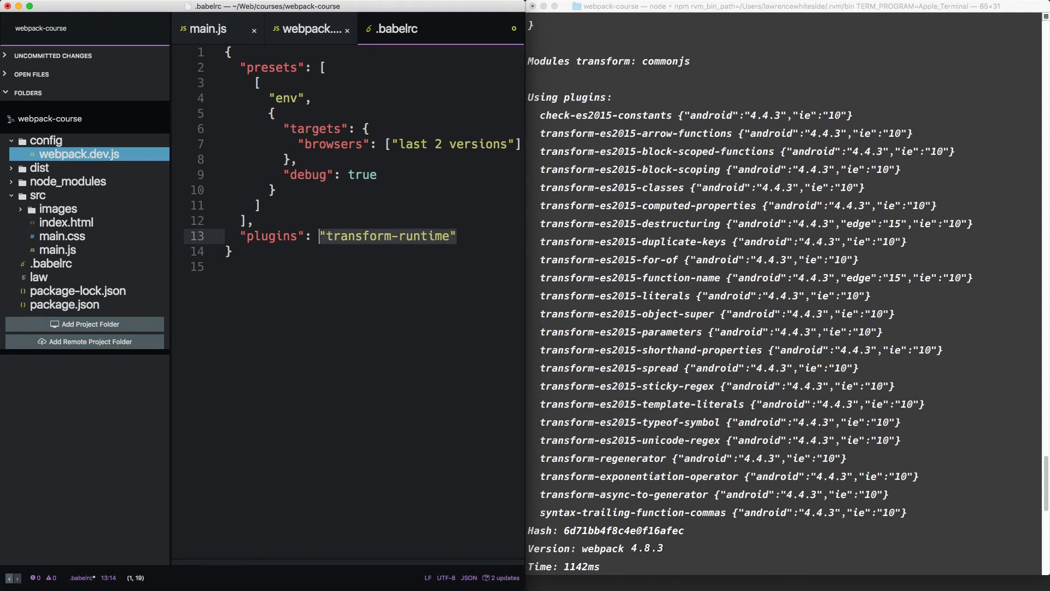
text([)
key(super+s)
key(super+1)
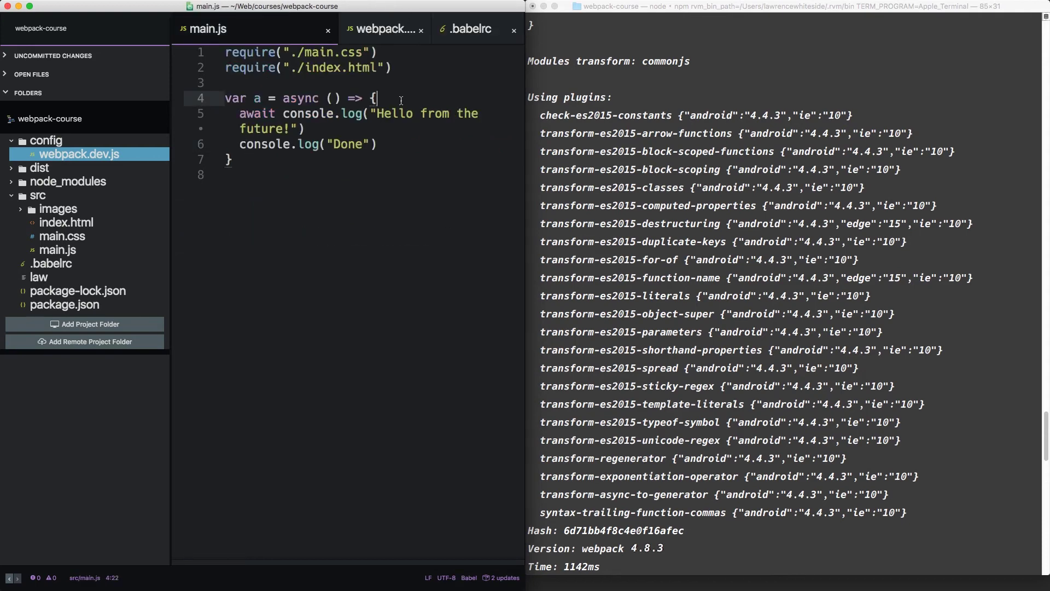
- Add require("babel-runtime/regenerator") as the new first line of main.js
key(super+Up)
key(Return)
key(Up)
text(requ)
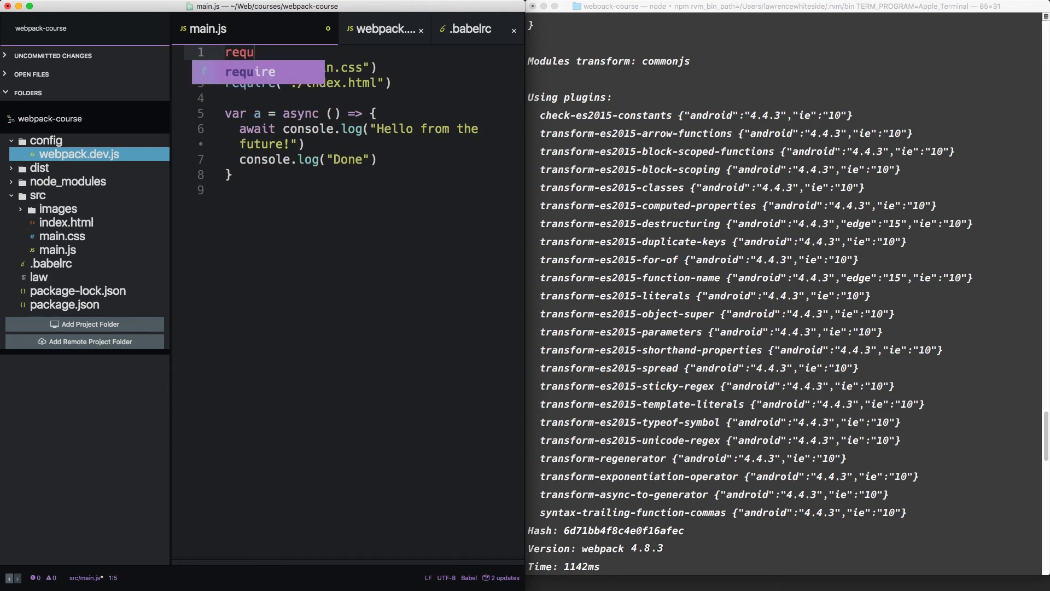
key(Tab)
text(("babel-)
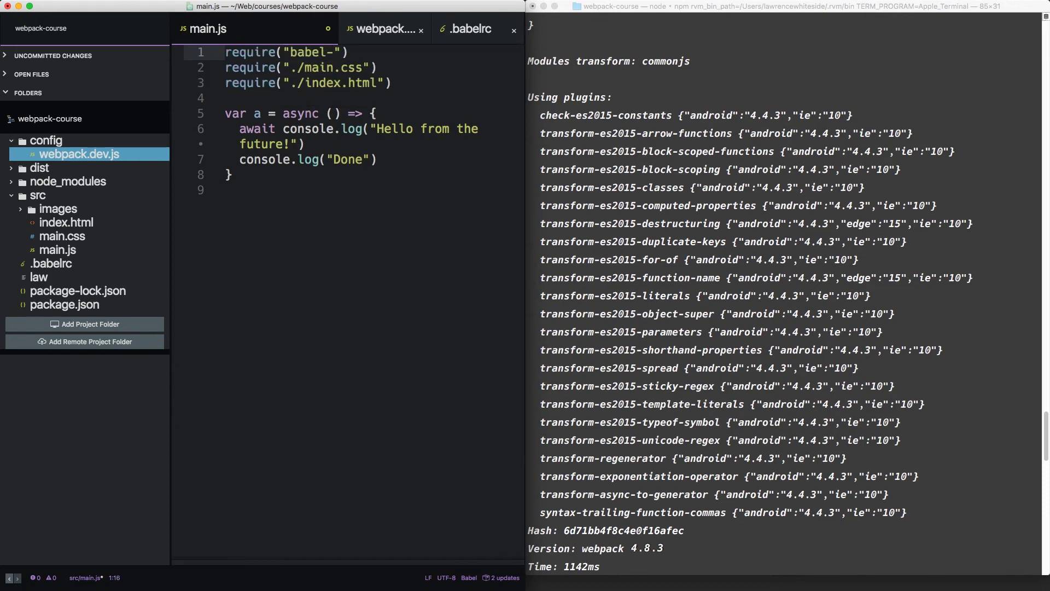
text(runtime)
text(/reg)
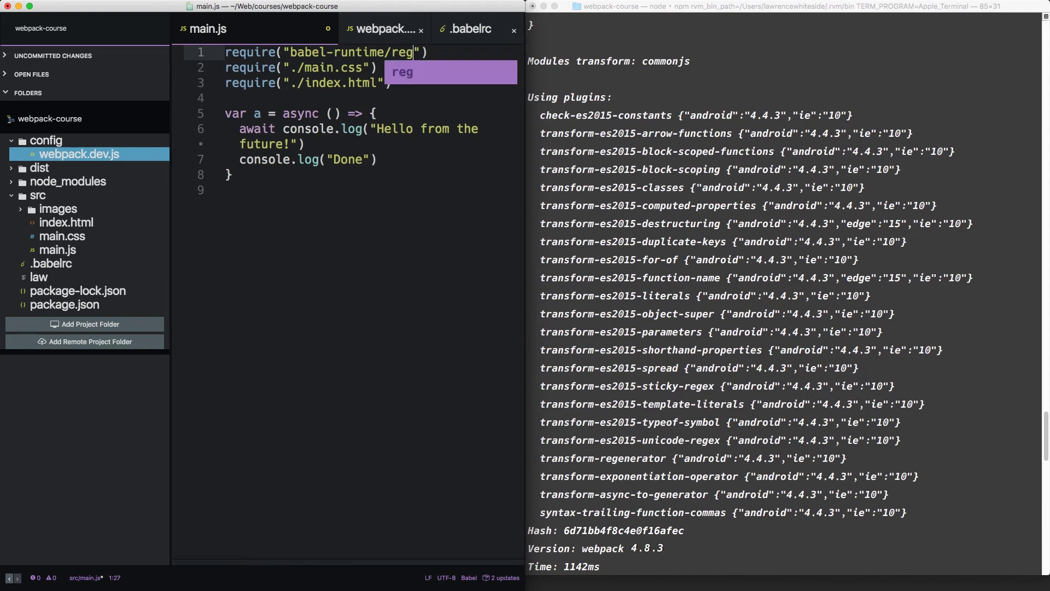
text(ene)
text(rator)
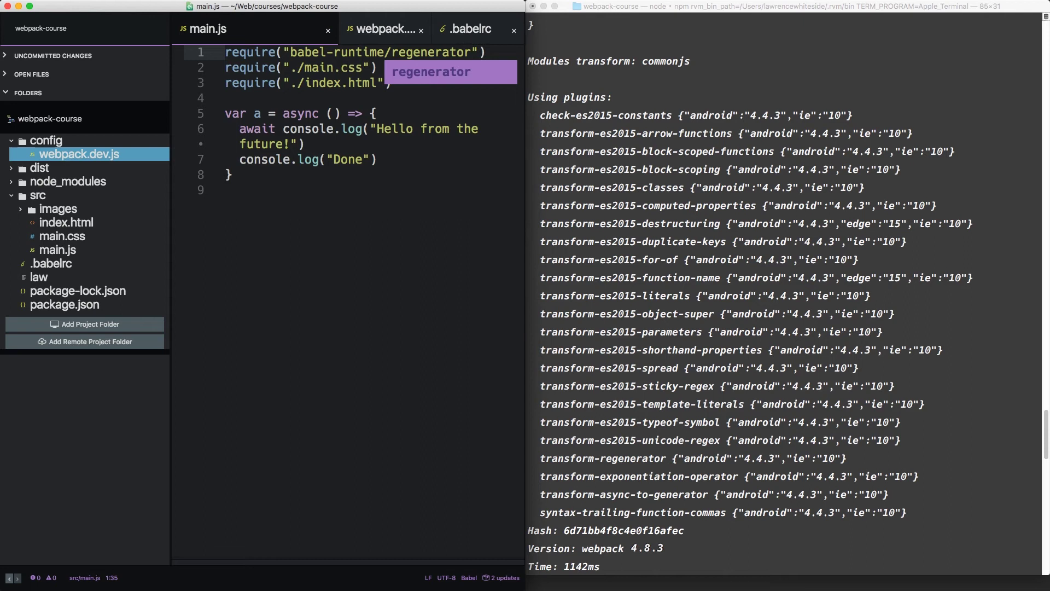
- Give the async function a destructured parameter and a body line logging a and b
key(Escape)
key(Down)
key(Down)
key(Down)
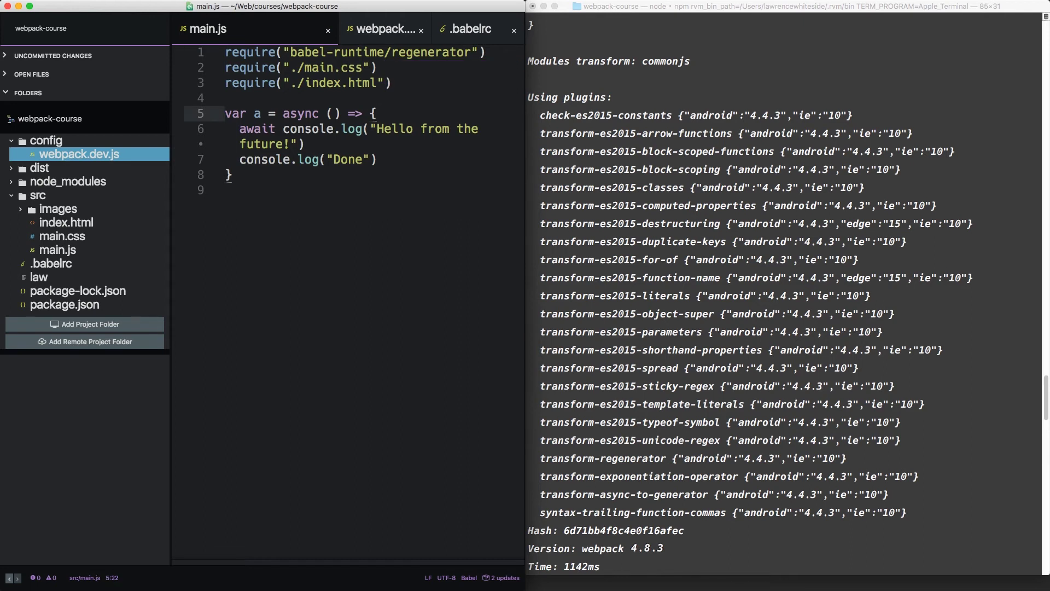
key(Left)
key(Left)
key(Left)
key(Left)
text(args)
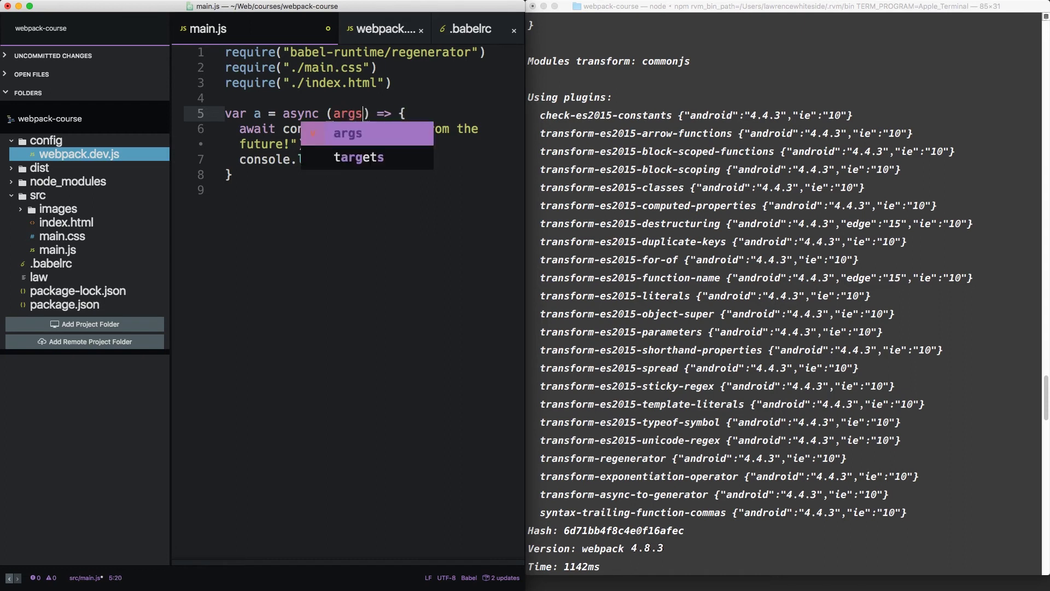
key(Escape)
key(End)
key(Return)
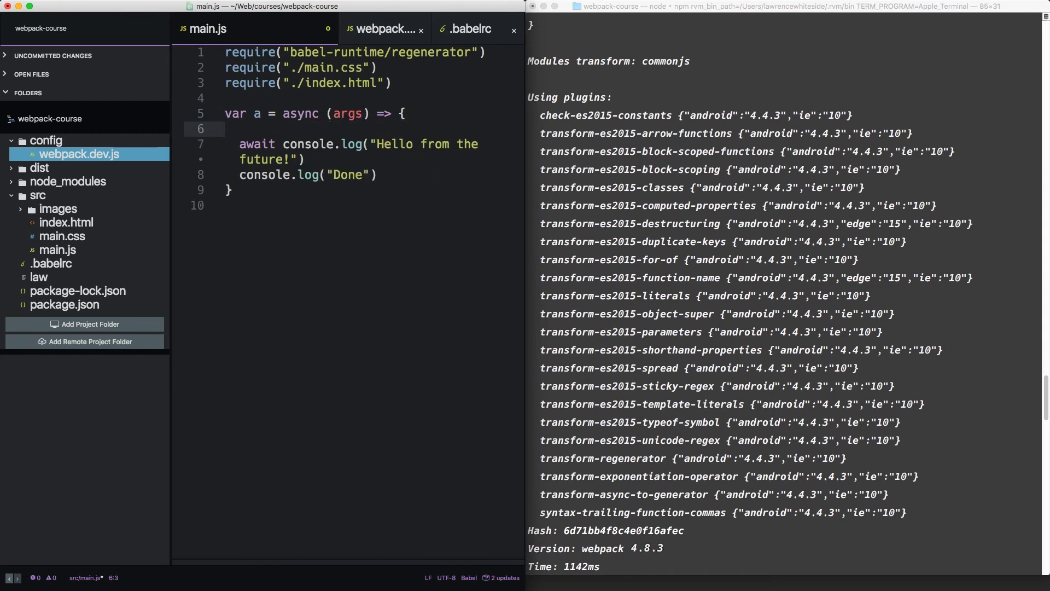
text(const )
text({ a)
text(, b } )
text(= args)
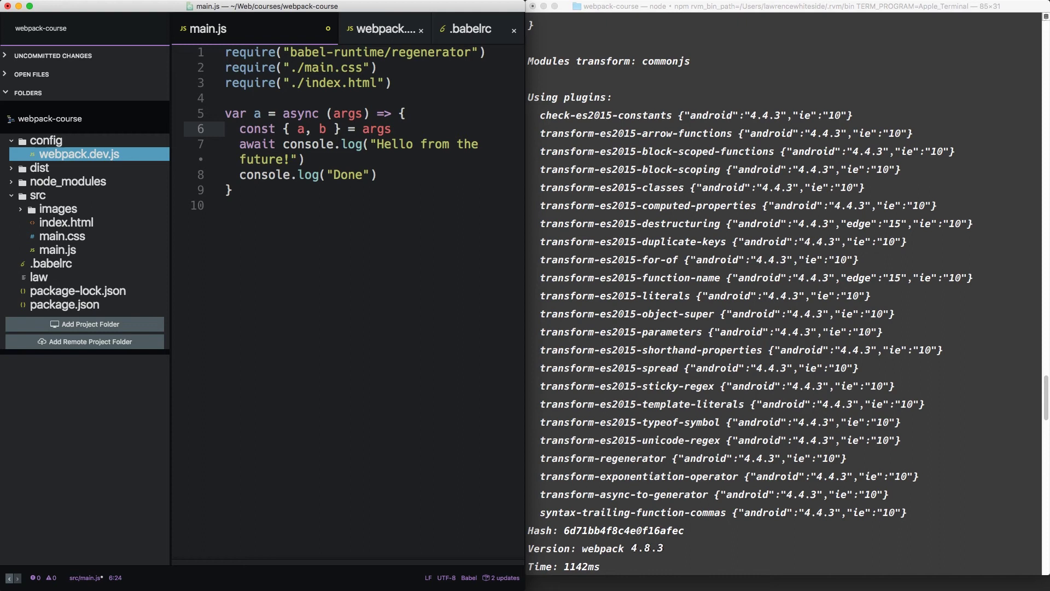
key(Down)
key(Down)
text(, a, )
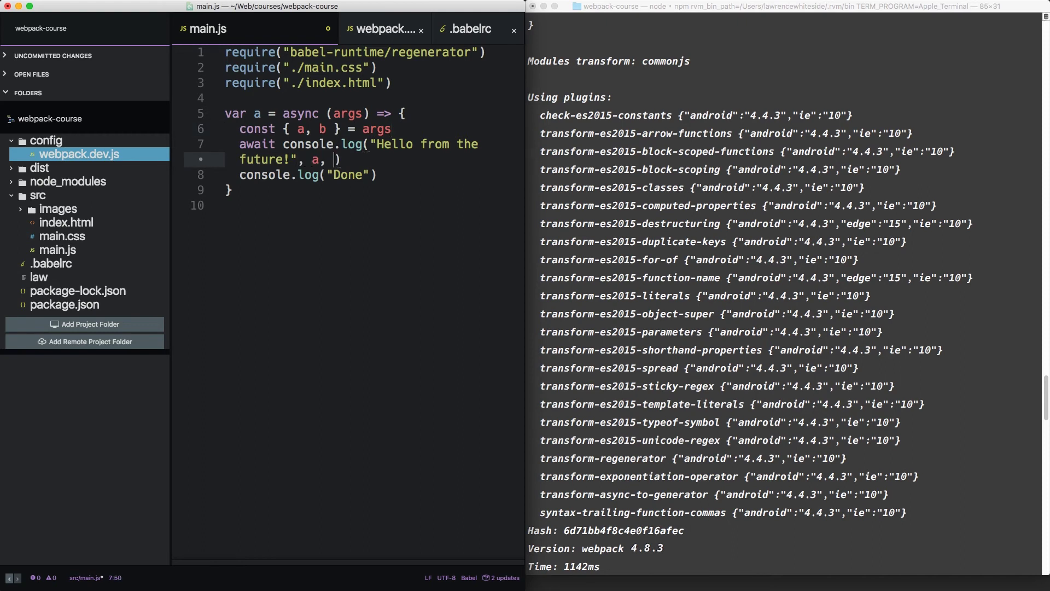
text(b)
- Call a({ a: 1, b: 2 }) on a new line below the function
key(Down)
key(Down)
key(Down)
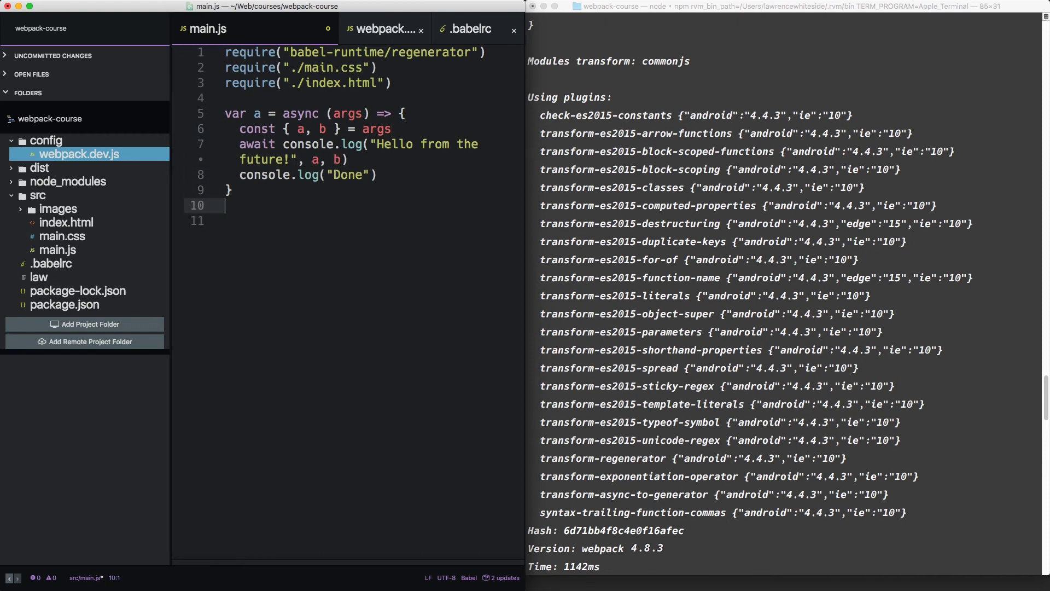
key(Return)
text(a)
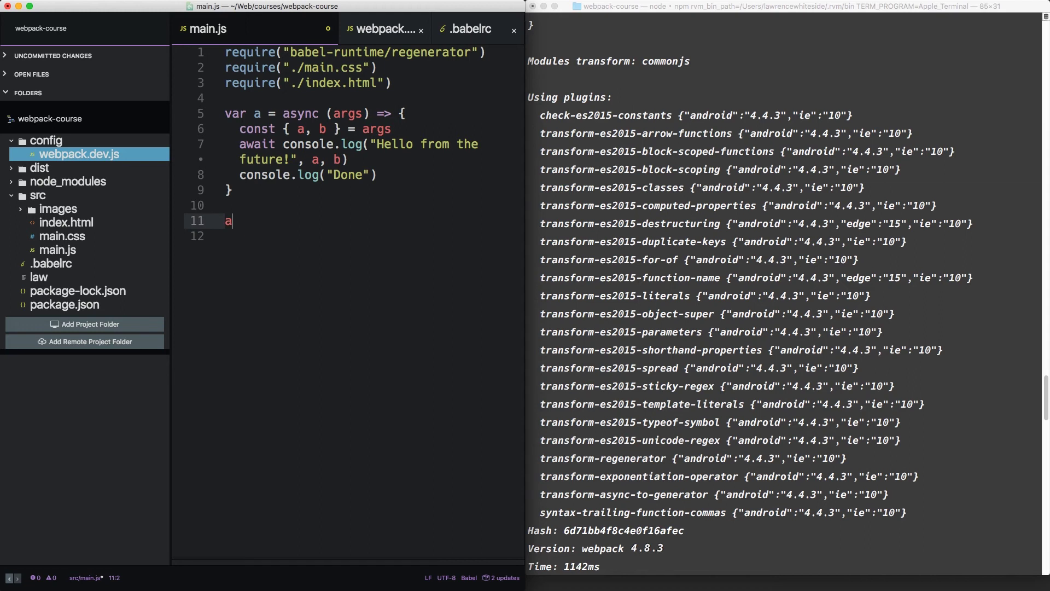
text(({a)
text(: 1, )
text(b)
text(: 2)
- Save main.js and run npm install babel-plugin-transform-runtime in Terminal
key(super+s)
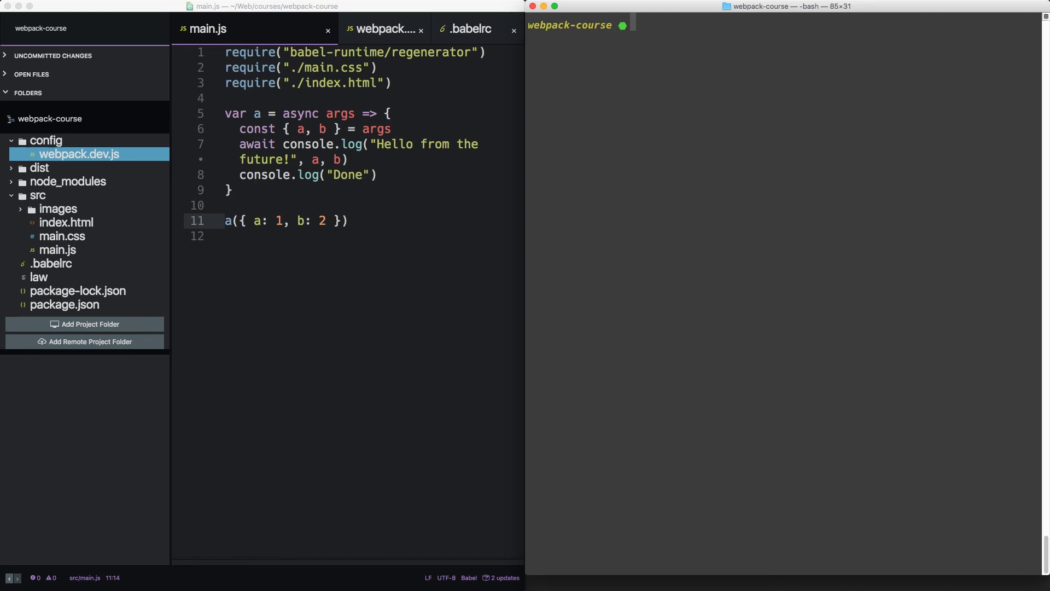
text(npm install)
text( babel-plg)
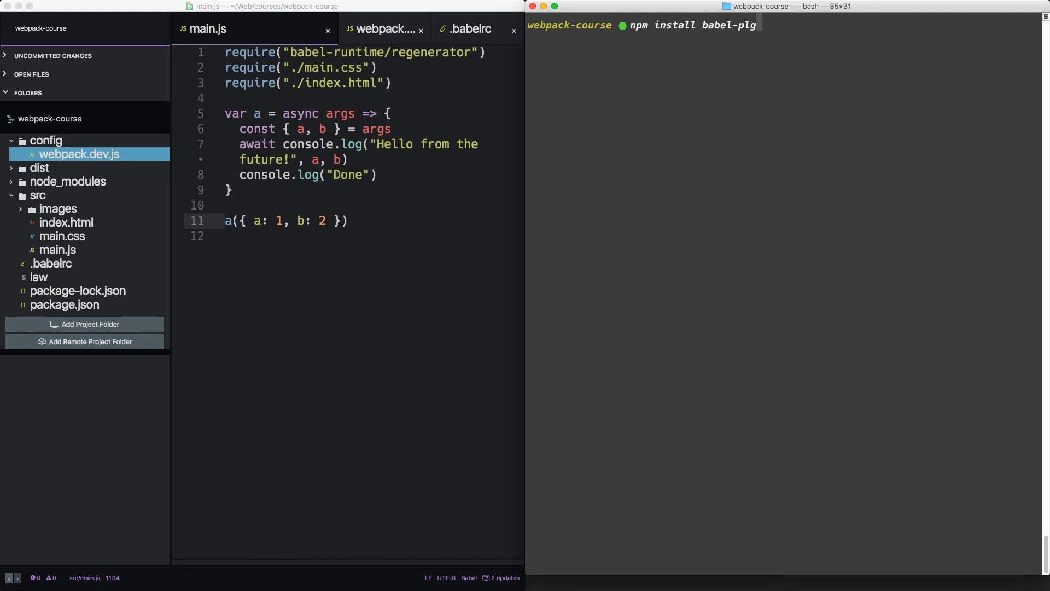
key(BackSpace)
text(ugin-t)
text(ransform-)
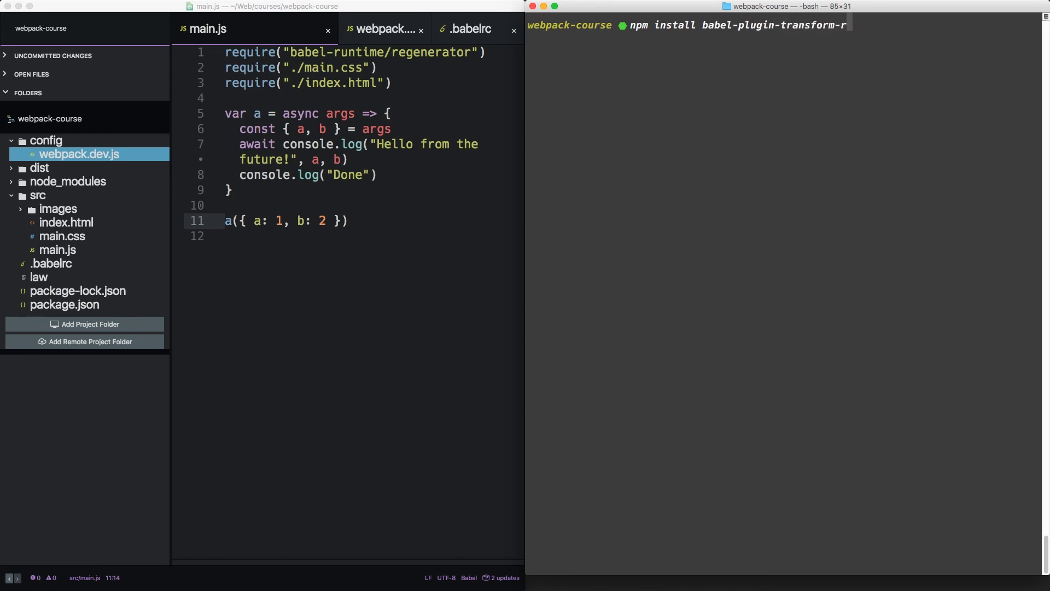
text(runtime)
key(Return)
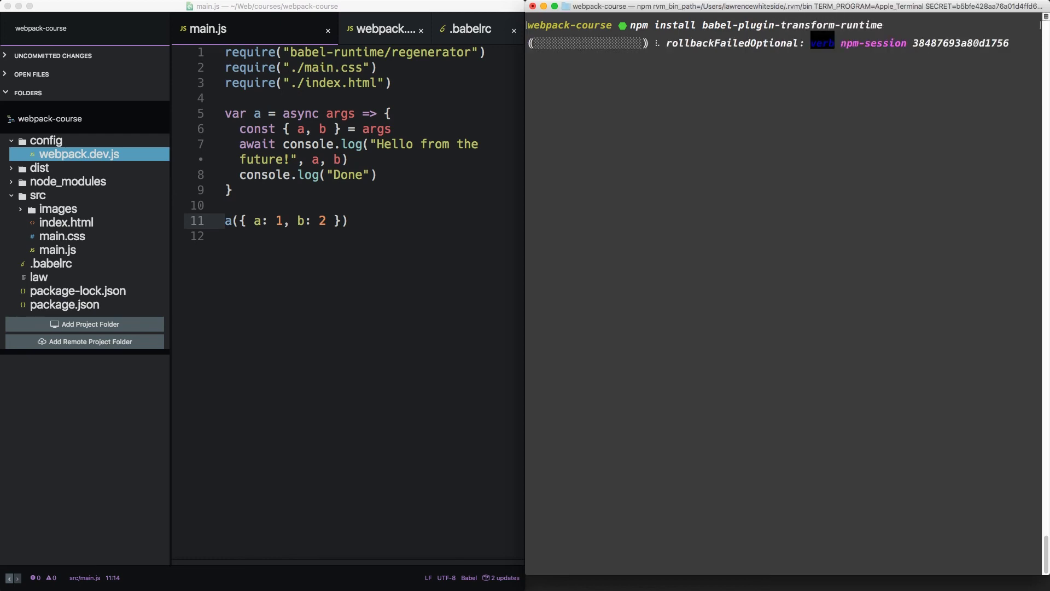
text(np)
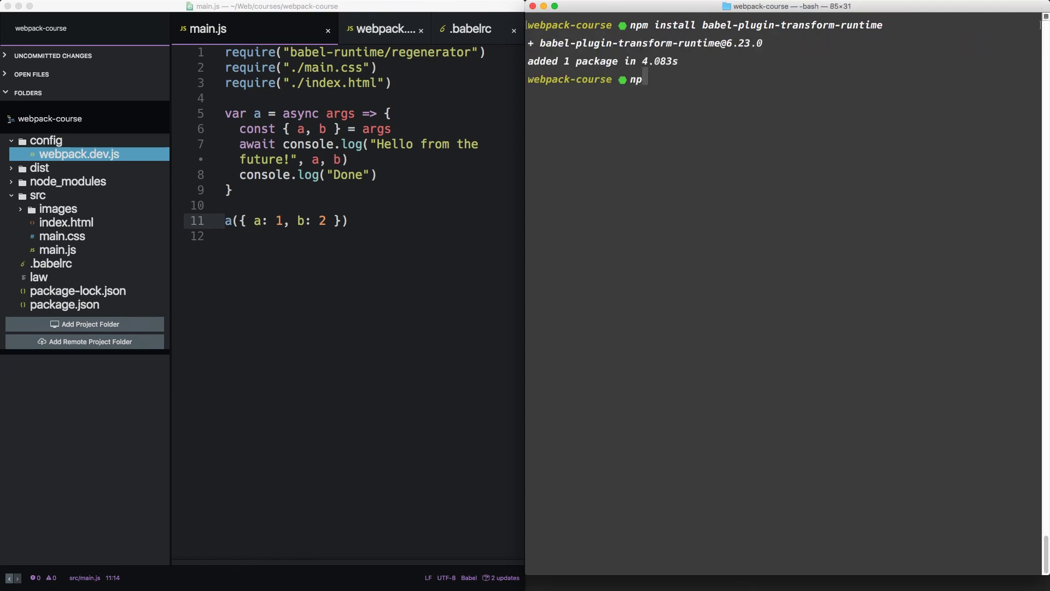
text(m start)
- Start the dev server, stop it with Ctrl+C, then run npm run build to emit main-bundle.js
key(Return)
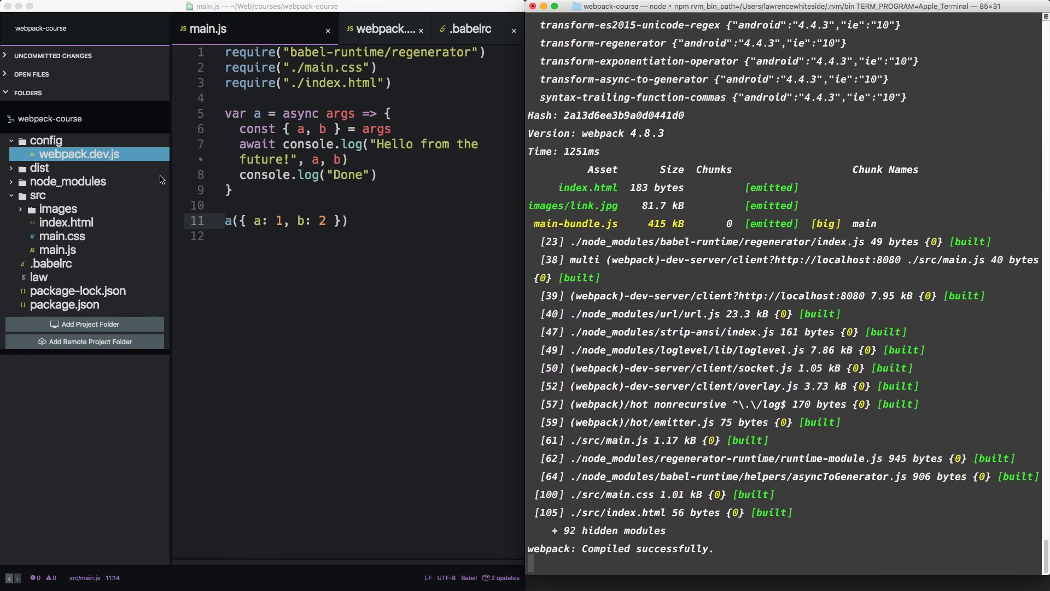
key(ctrl+c)
text(npm ru)
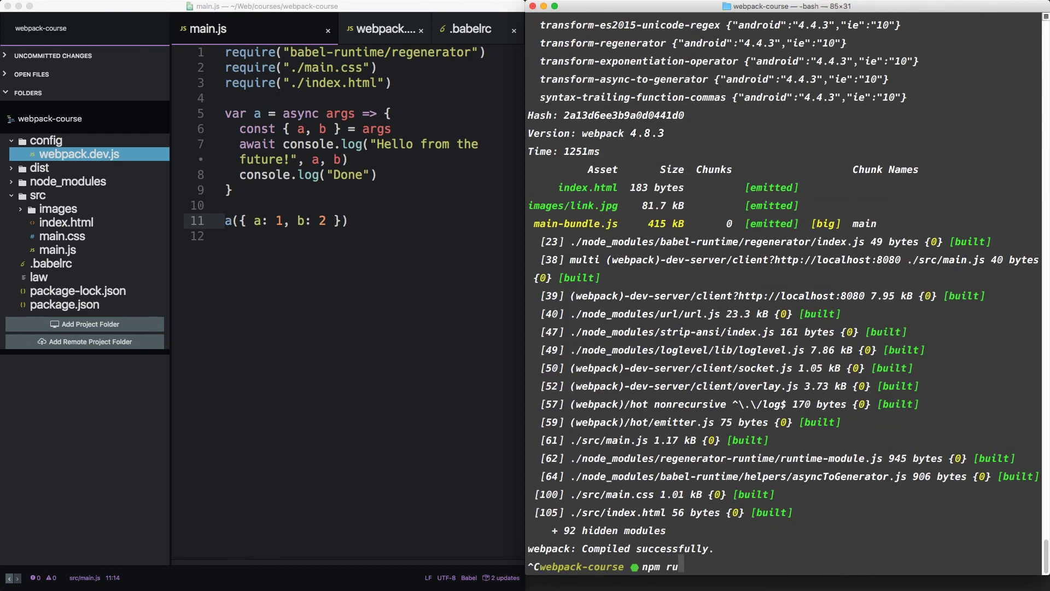
text(n build)
key(Return)
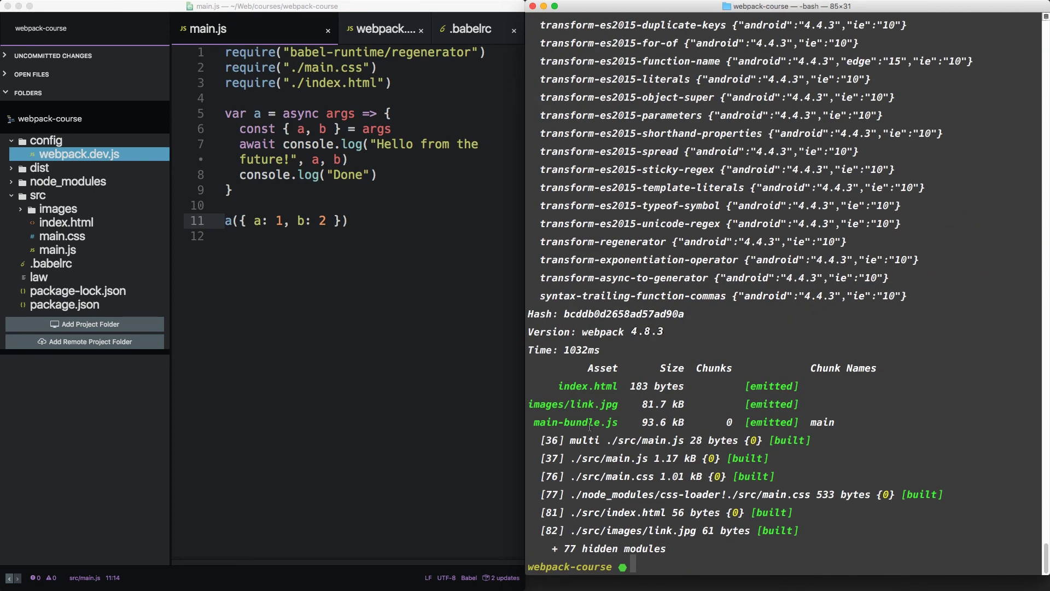
- Open dist/main-bundle.js, search "future" and locate the _asyncToGenerator-wrapped function a
click(12, 169)
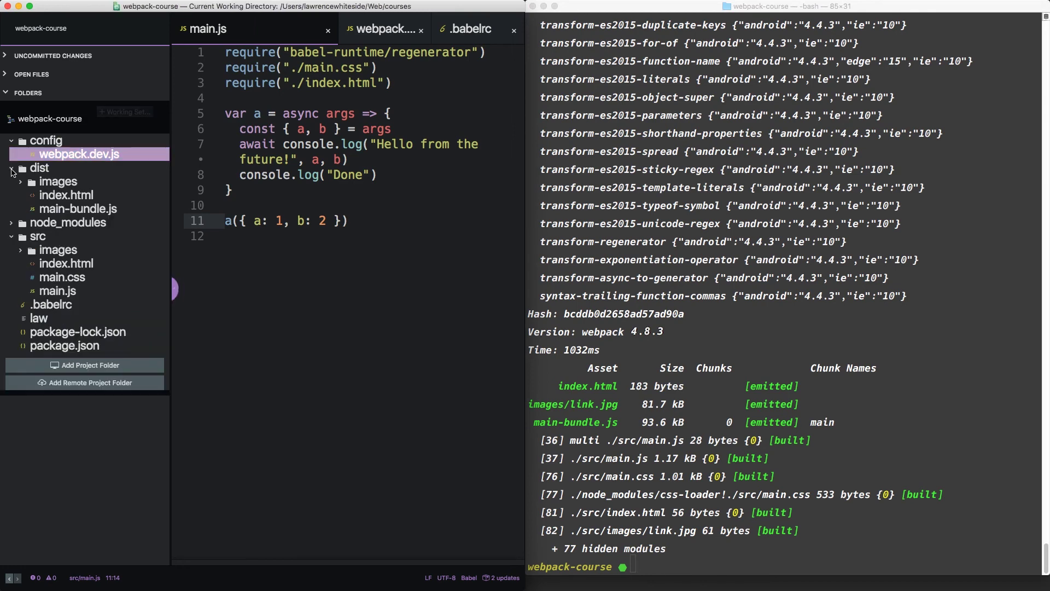
click(81, 211)
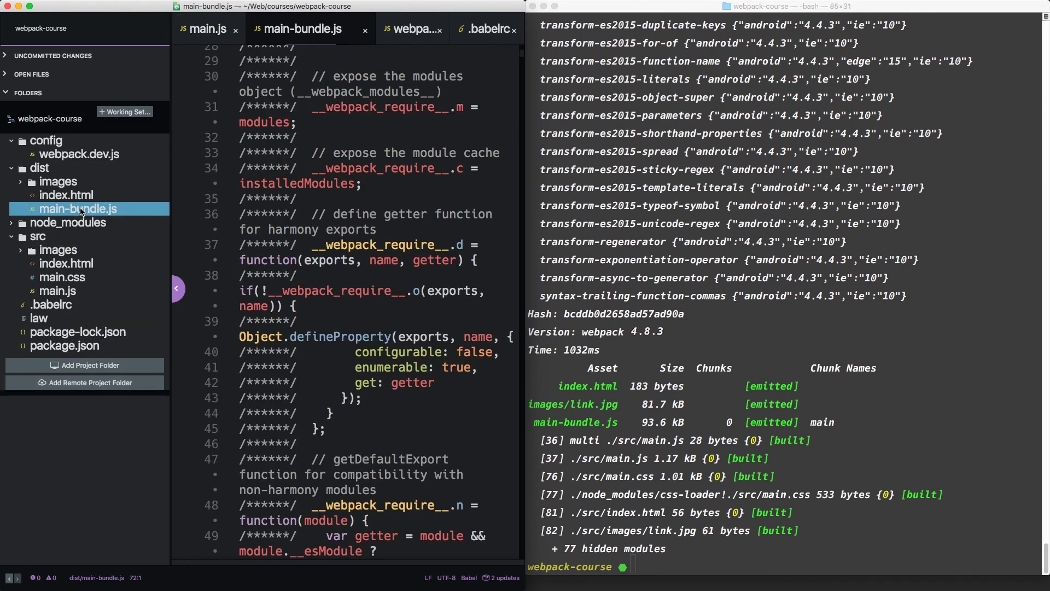
key(super+f)
text(future)
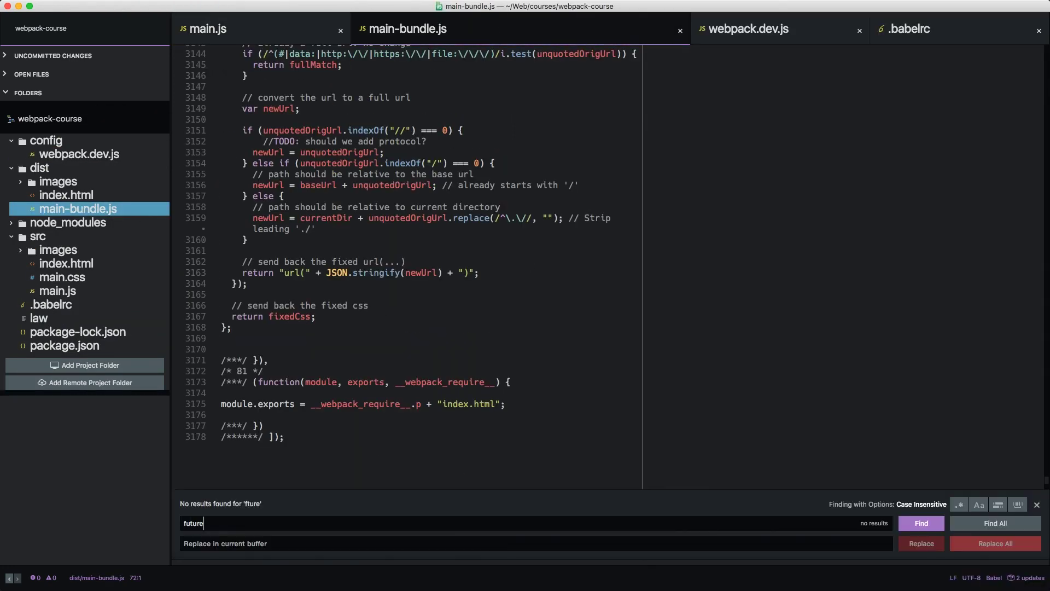
key(Return)
scroll(339, 384, down, 2)
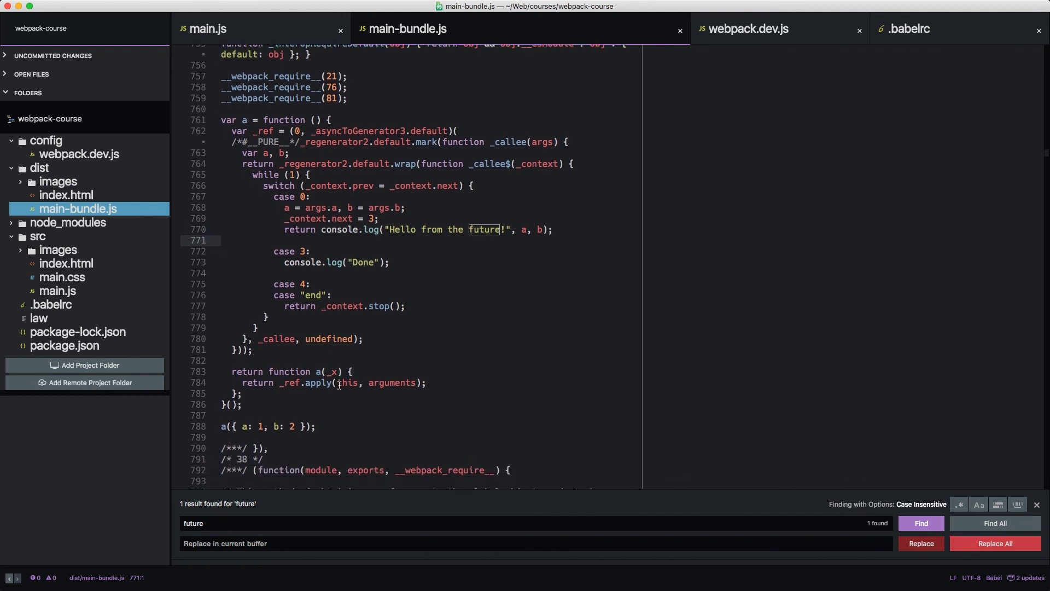
drag(318, 427, 221, 429)
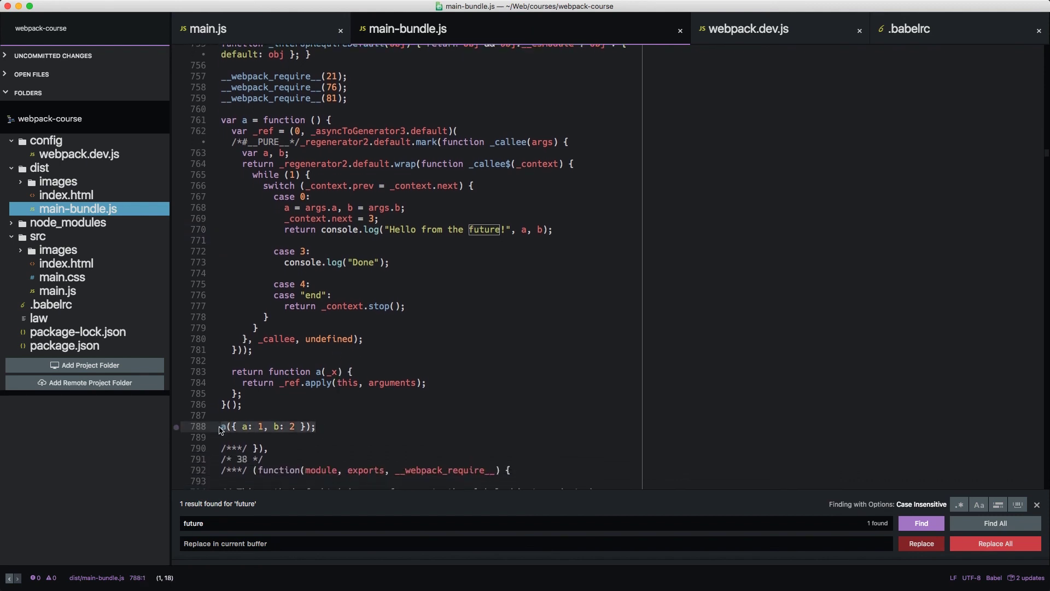
click(288, 119)
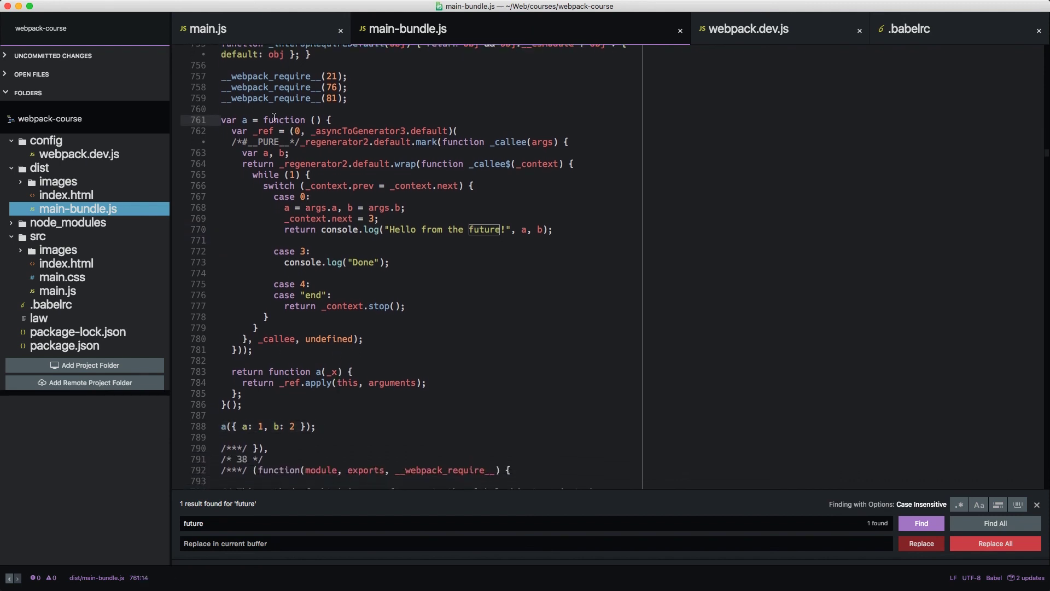
click(316, 132)
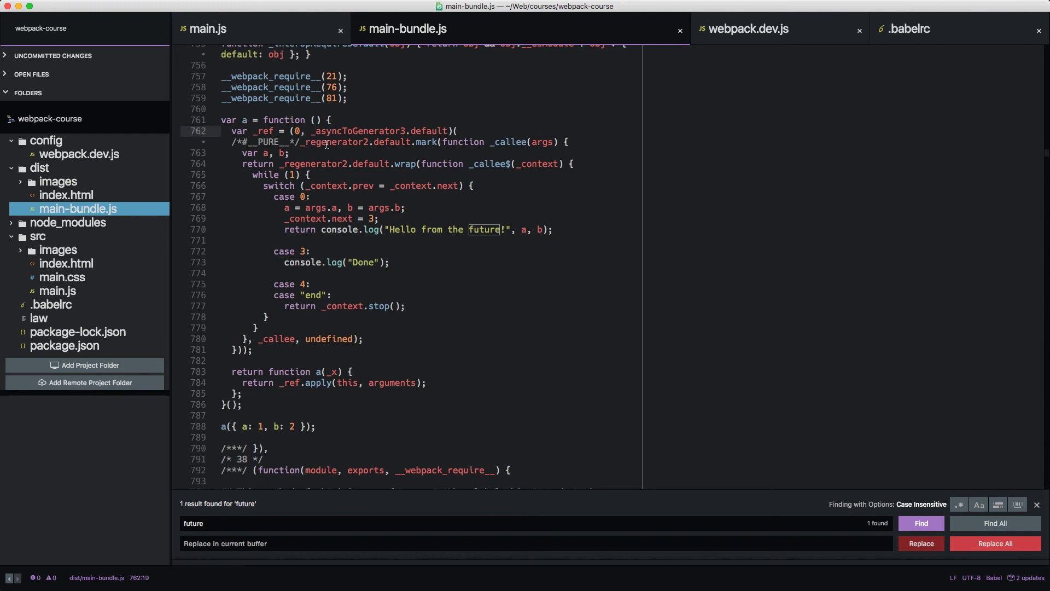
- Compare with main.js, then step through the regenerator switch cases down to the Done log line
click(305, 34)
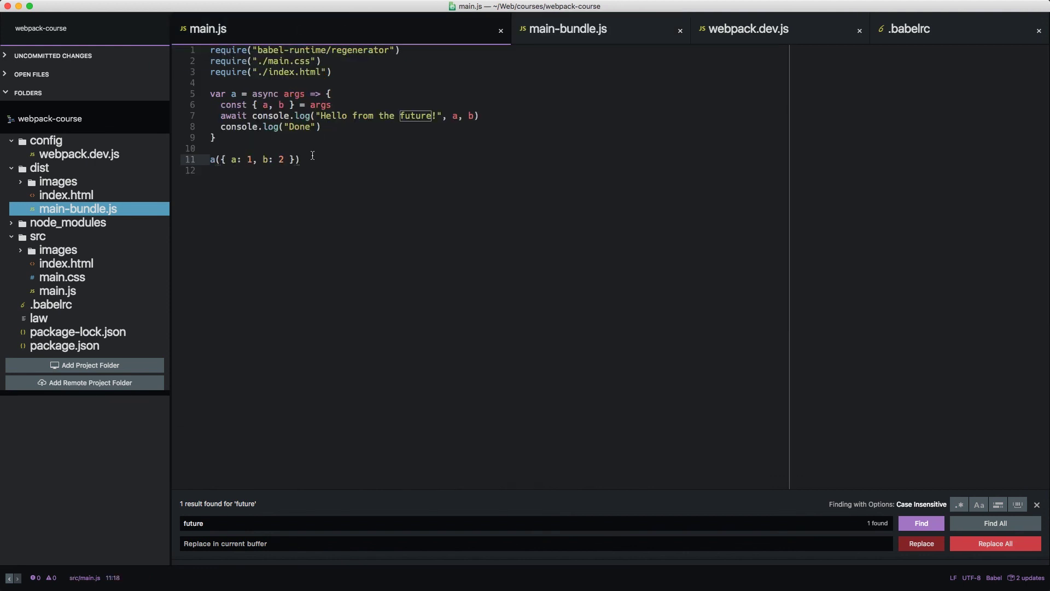
key(ctrl+Tab)
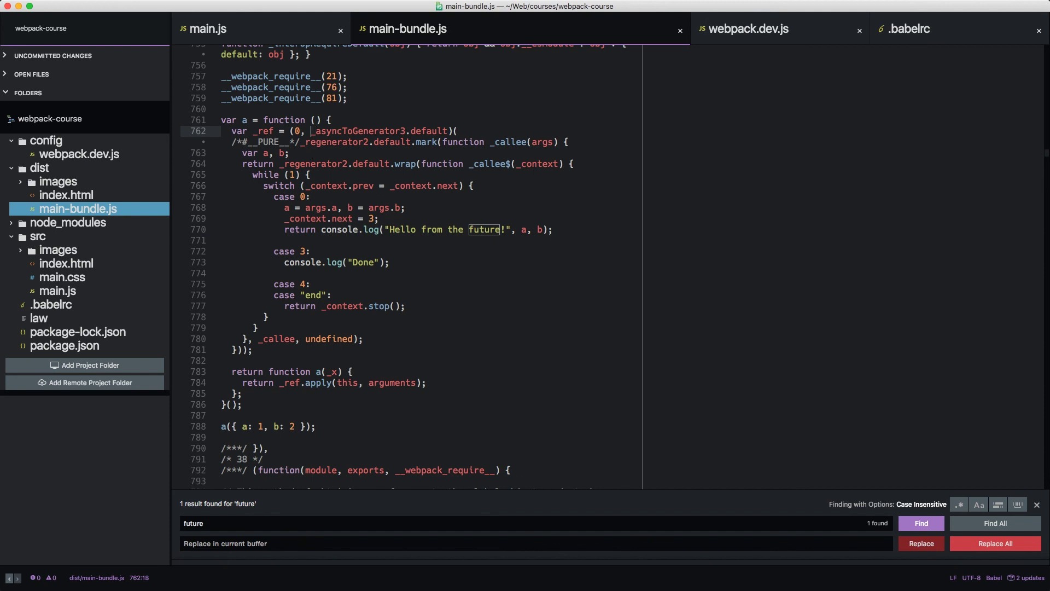
key(shift+End)
key(Down)
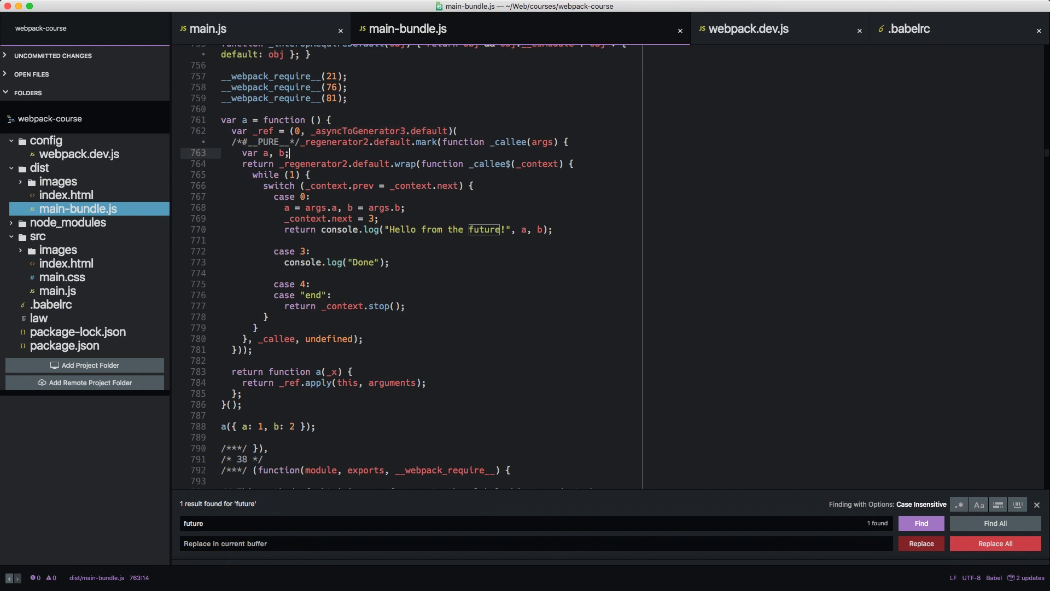
key(Down)
key(Home)
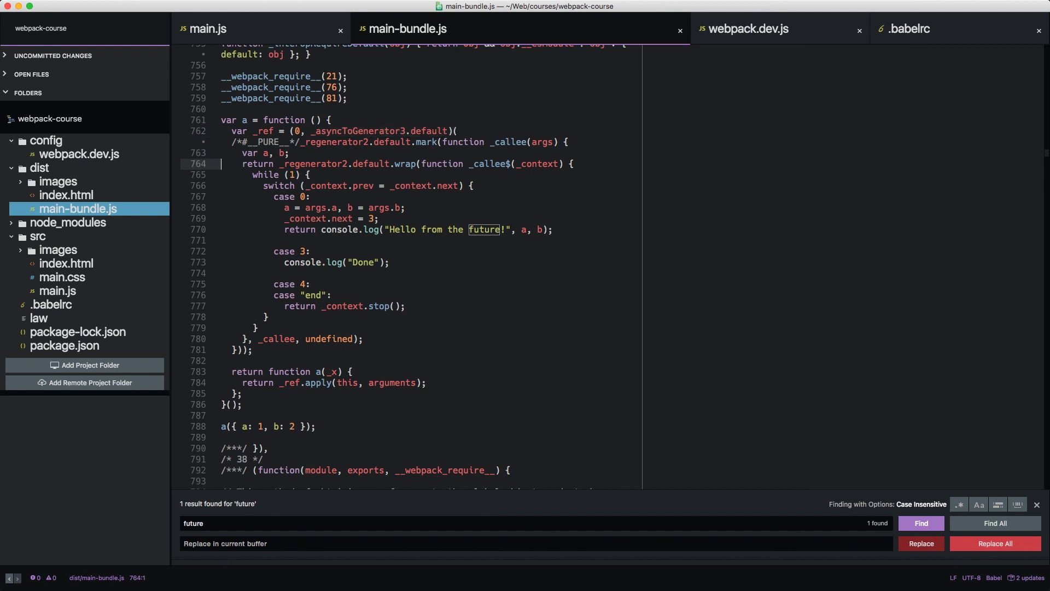
key(Down)
key(Down)
key(Down)
key(shift+Down)
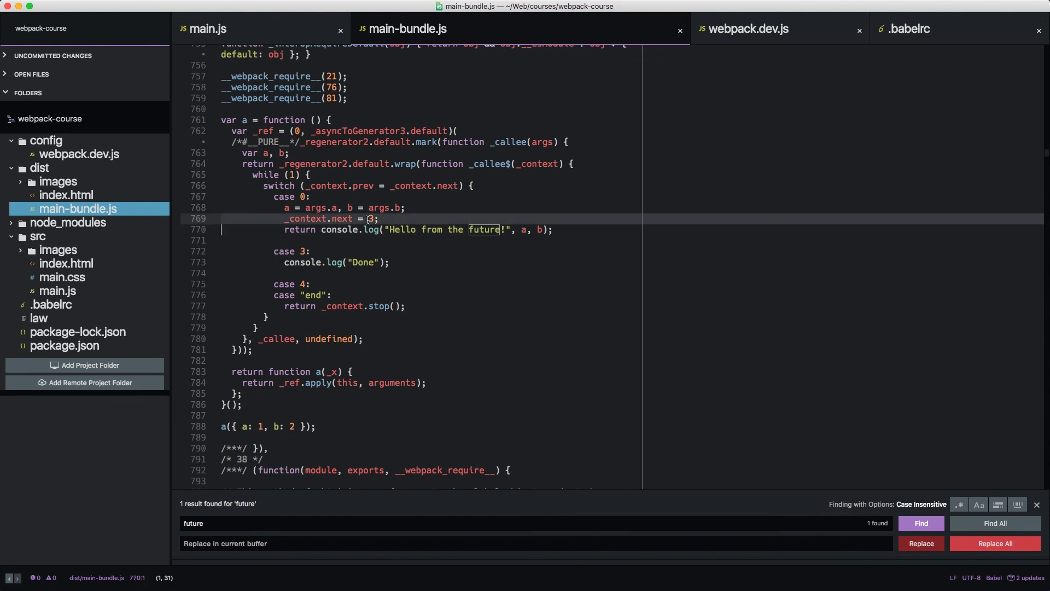
triple_click(359, 262)
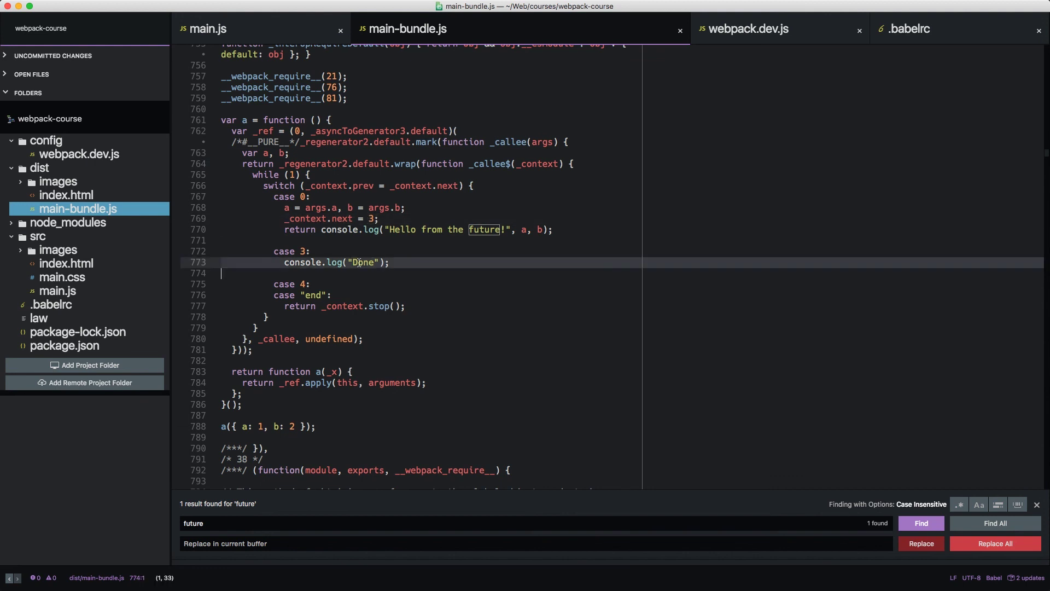